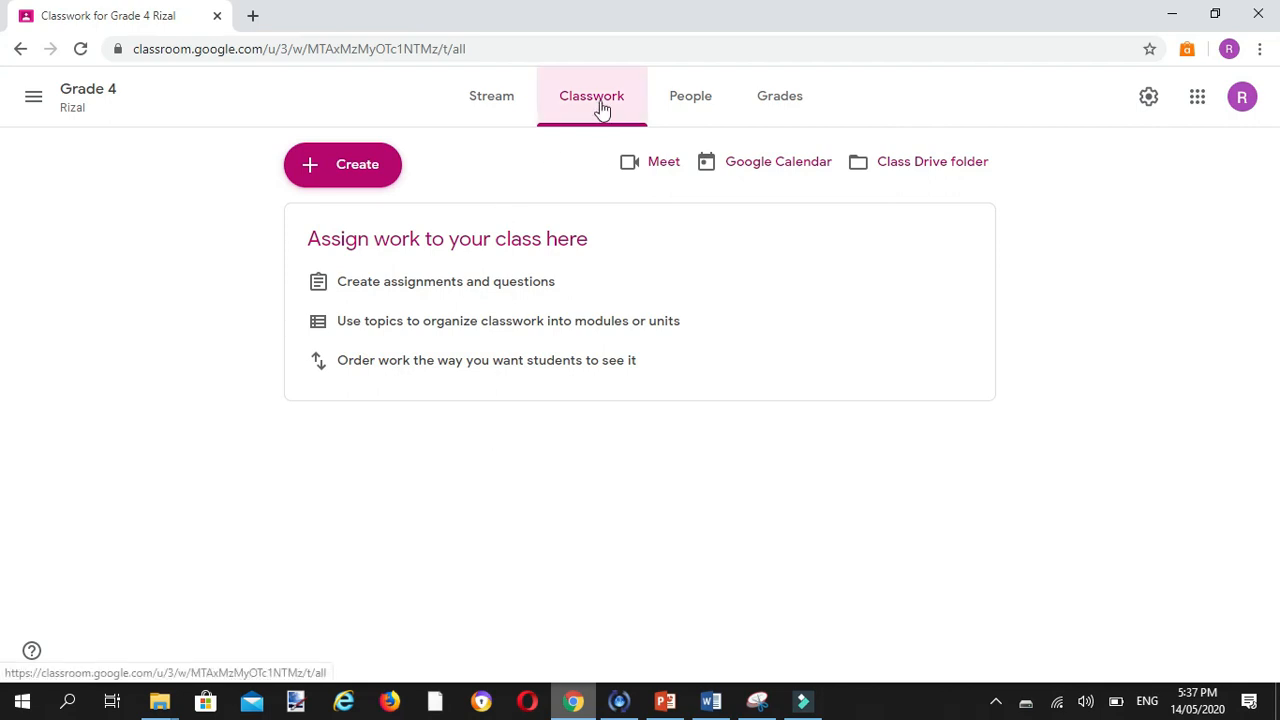
Step: Create a classwork topic named "1st Quarter - Week 1"
{"action": "left_click", "coordinate": [362, 178]}
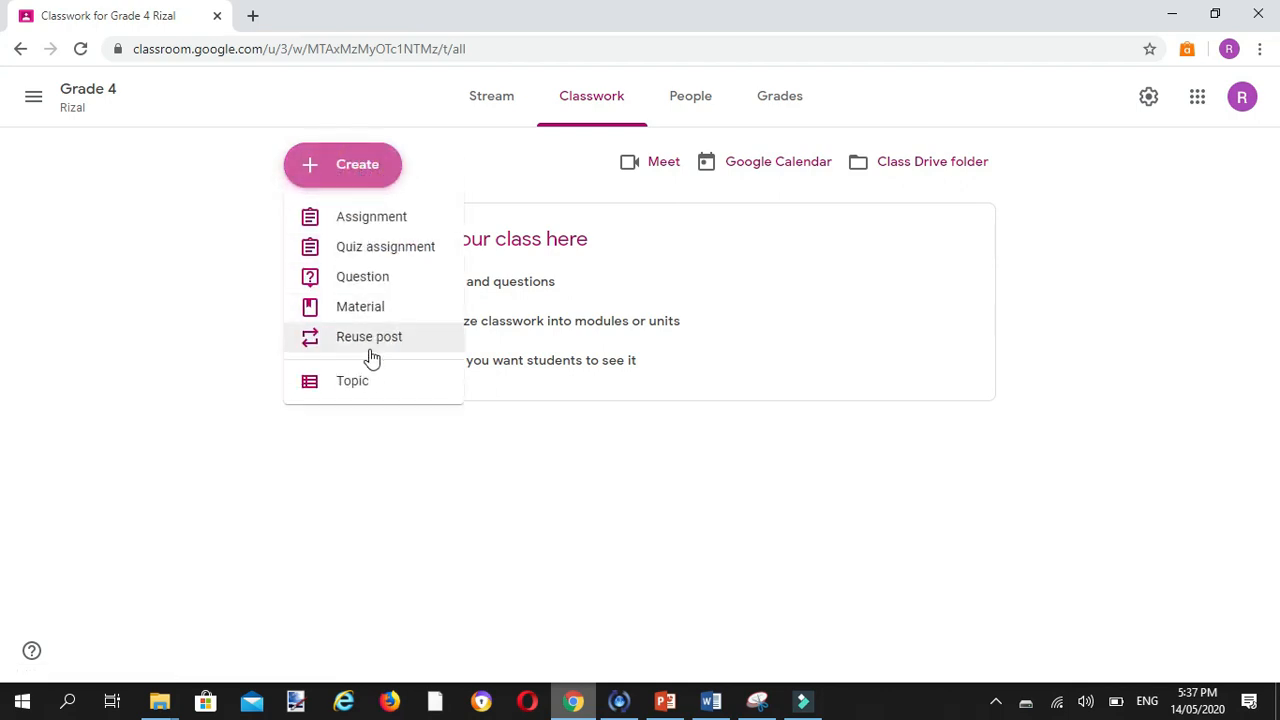
{"action": "left_click", "coordinate": [366, 386]}
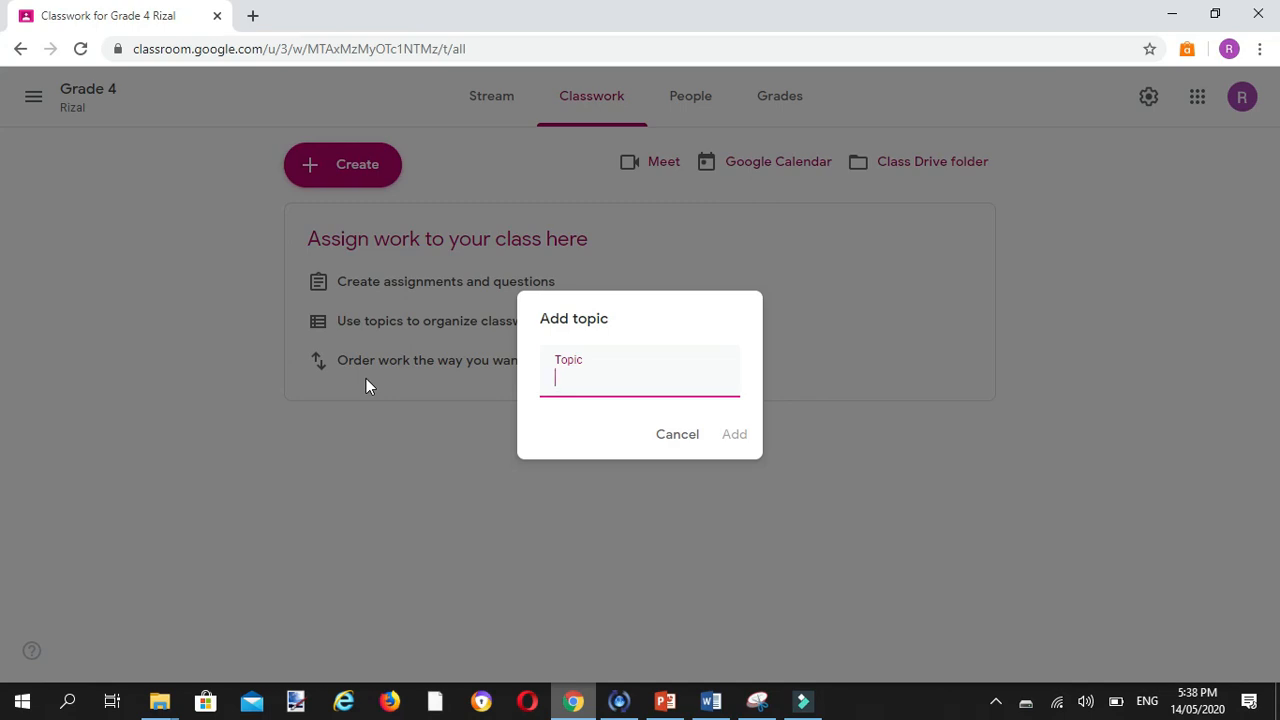
{"action": "type", "text": "1st Quarter - Week 1"}
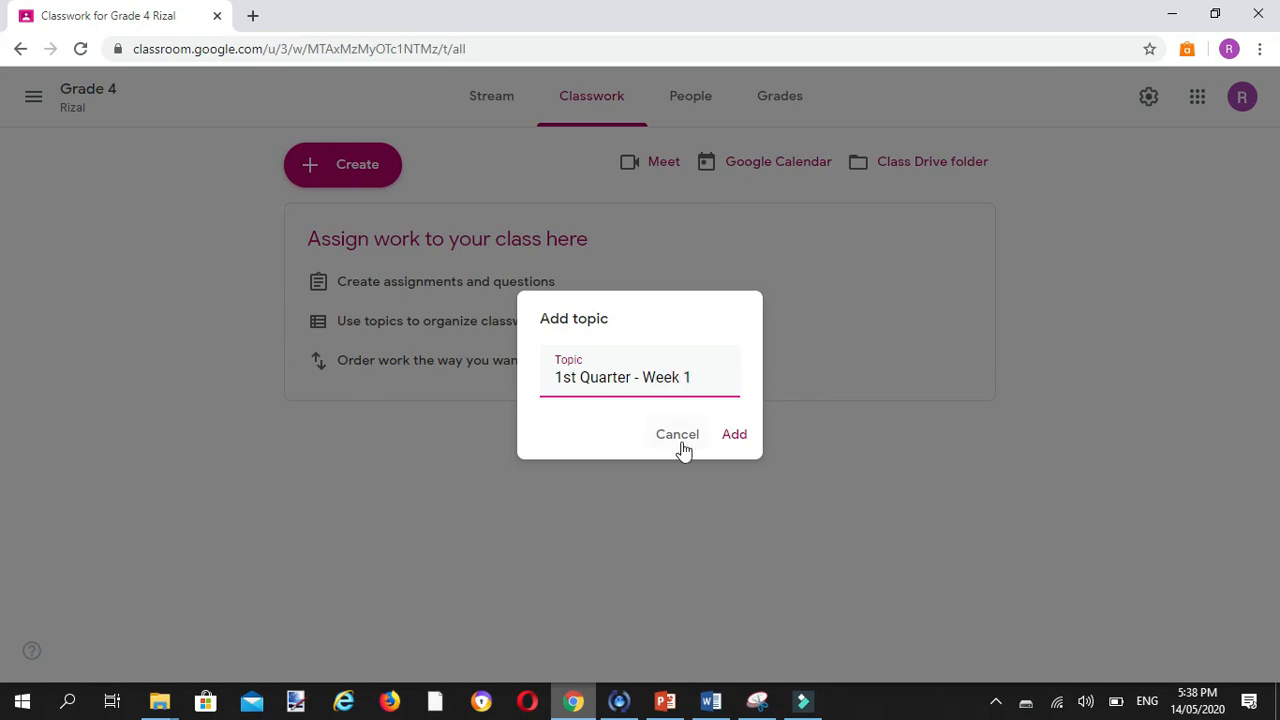
{"action": "left_click", "coordinate": [740, 445]}
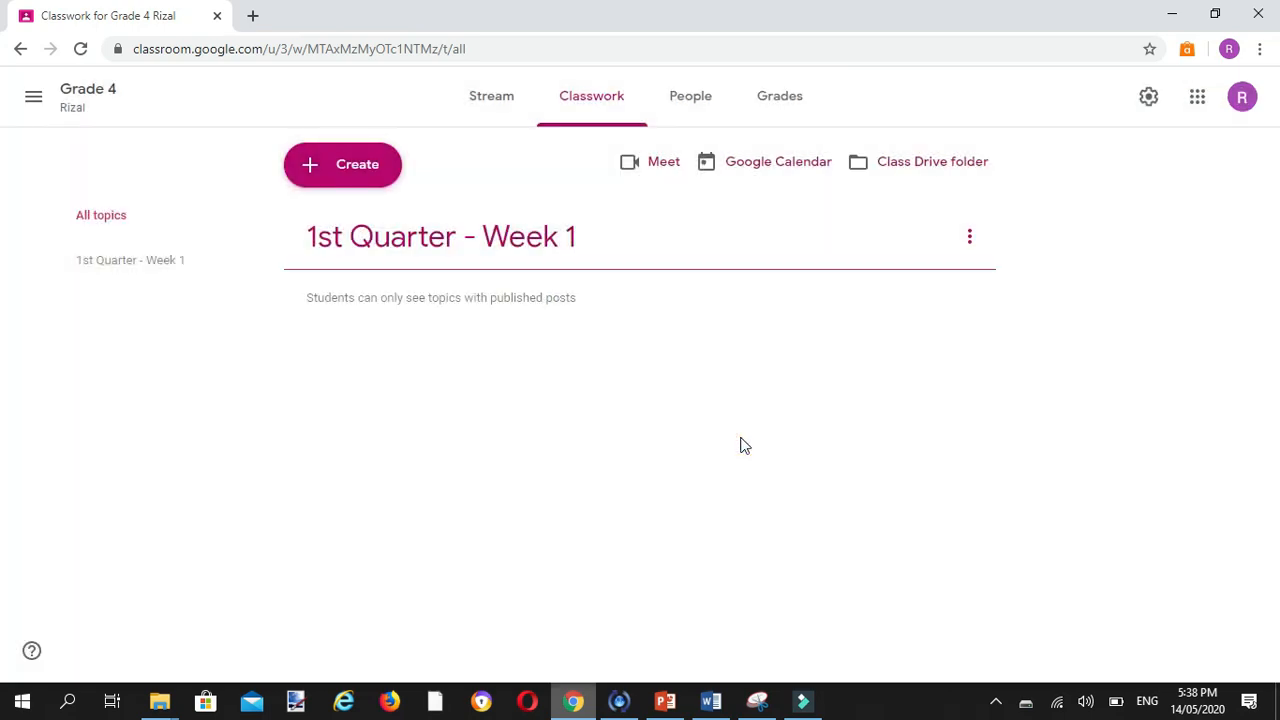
Step: Add a second classwork topic named "Daily Activities"
{"action": "left_click", "coordinate": [366, 171]}
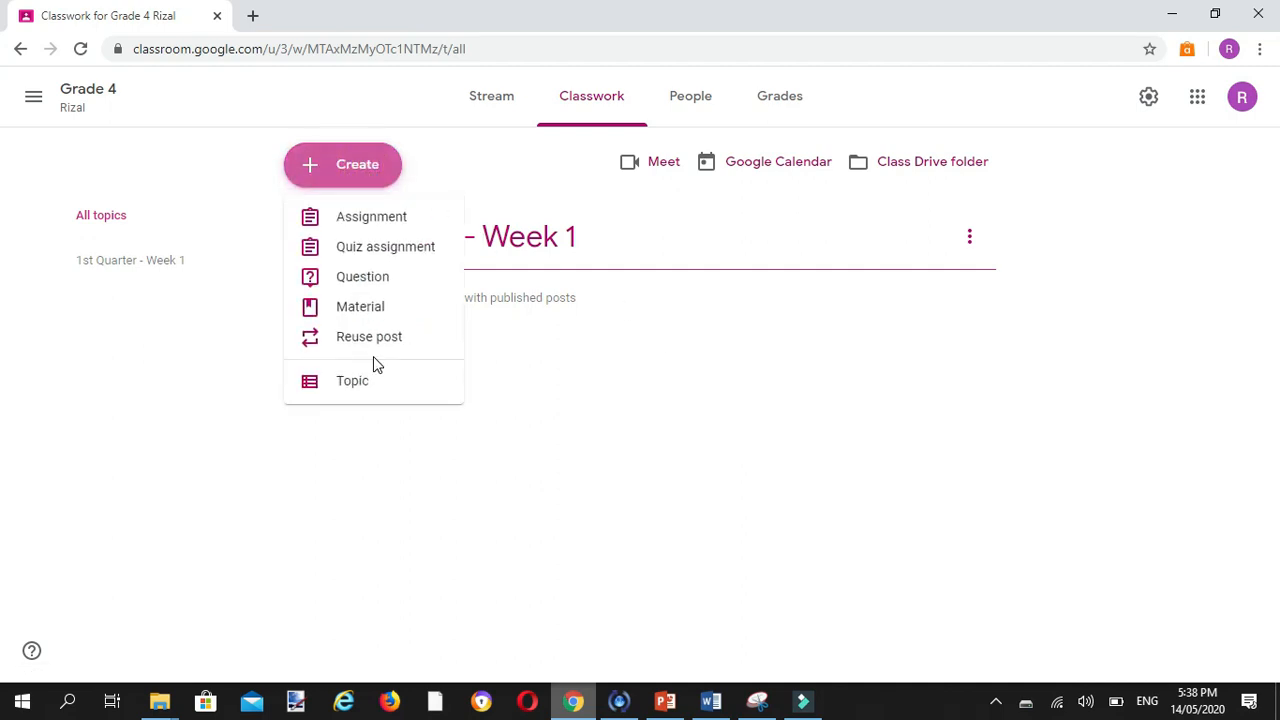
{"action": "left_click", "coordinate": [370, 386]}
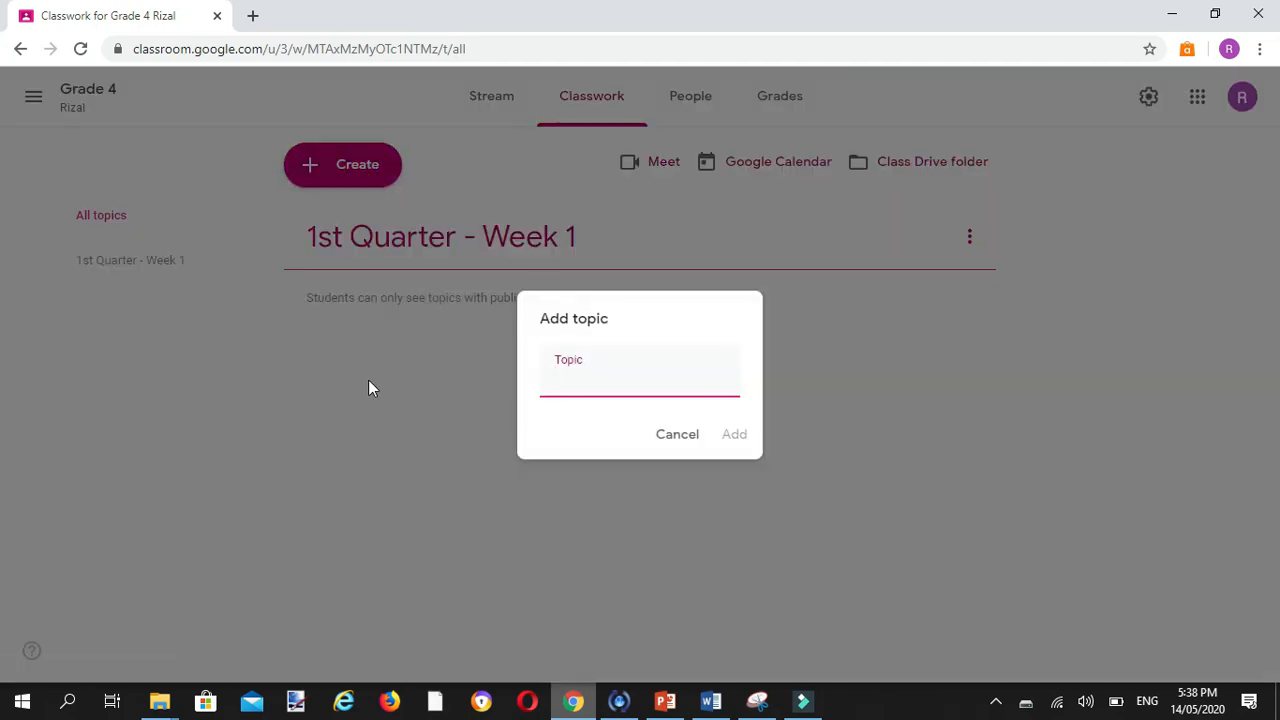
{"action": "type", "text": "Daily Activities"}
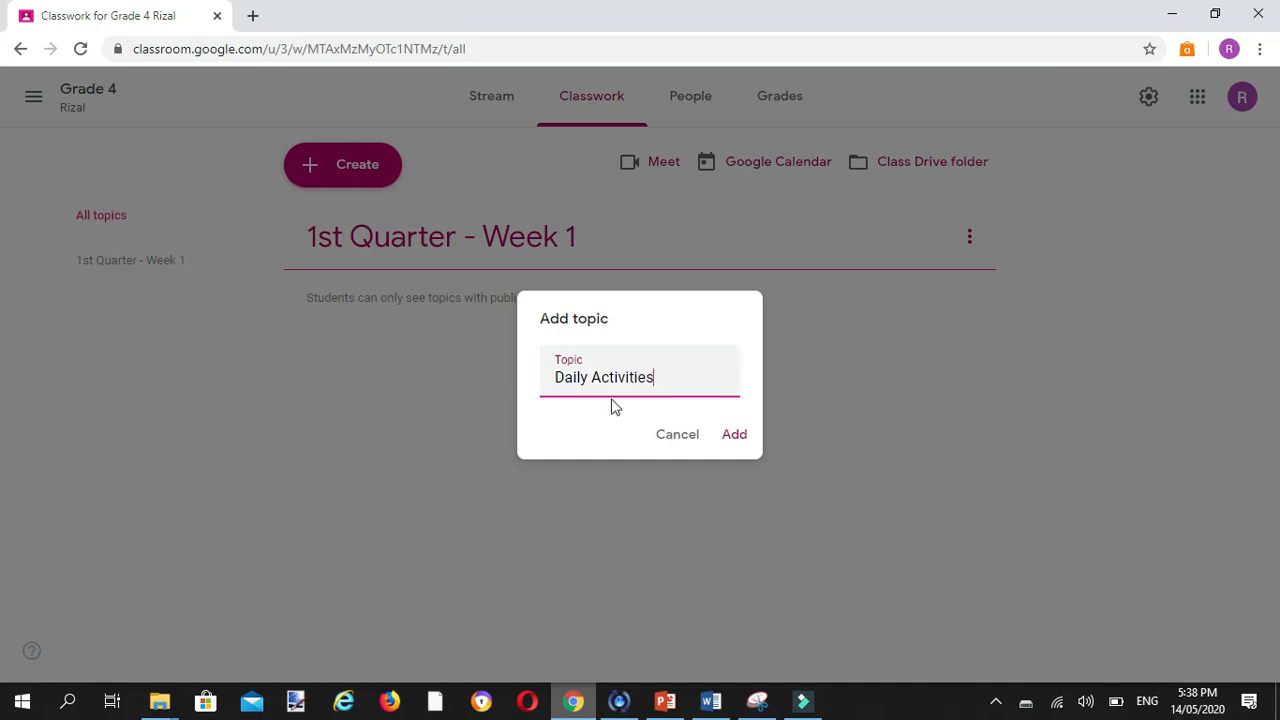
{"action": "left_click", "coordinate": [733, 435]}
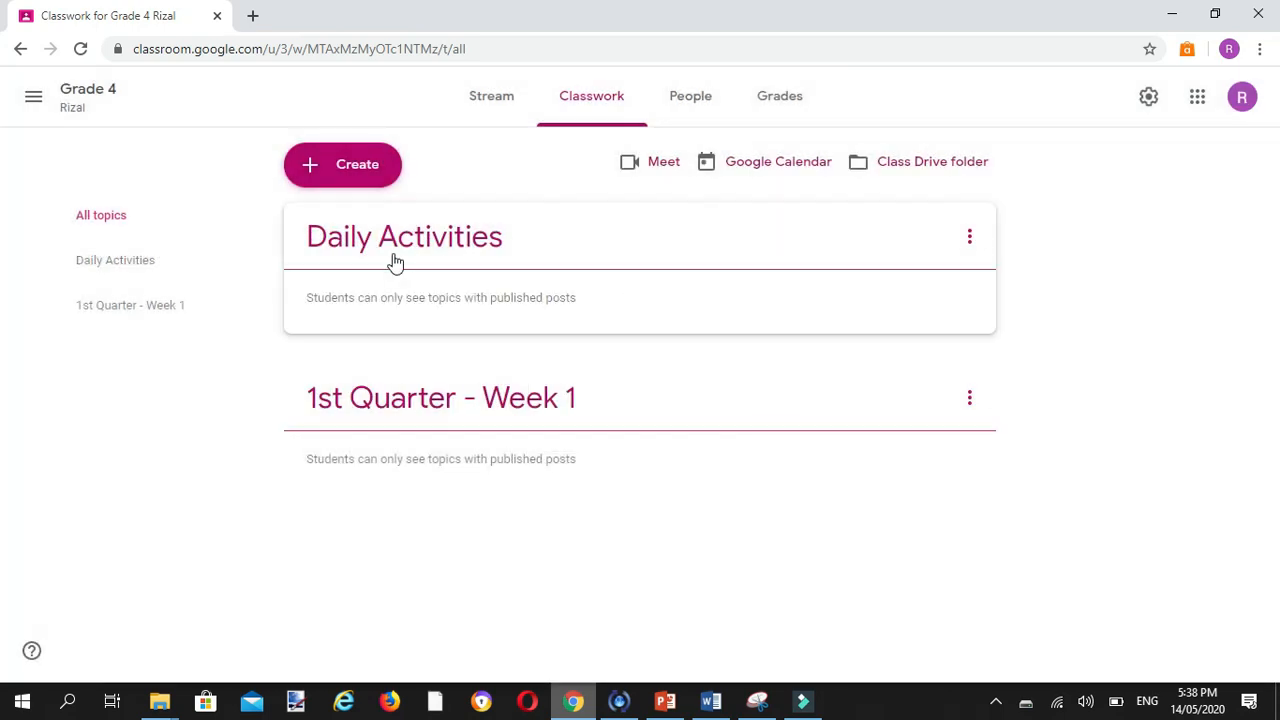
Step: Add a classwork topic named "Quizzes"
{"action": "left_click", "coordinate": [357, 170]}
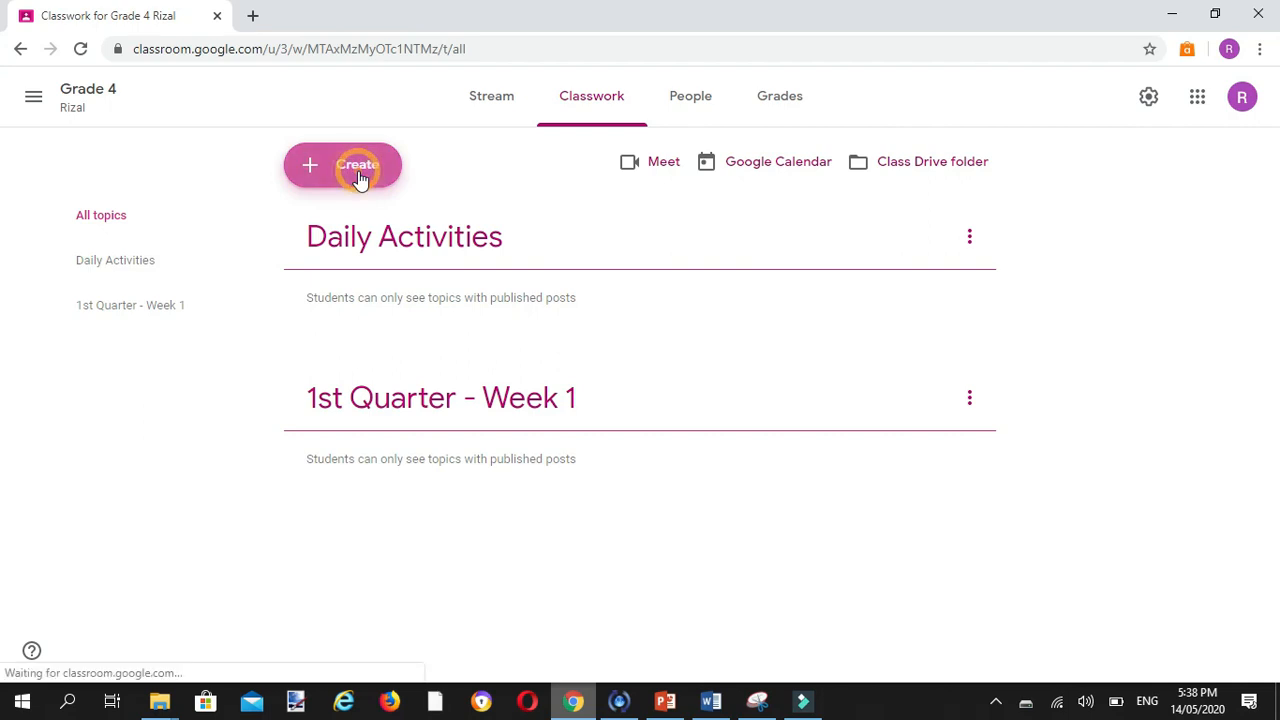
{"action": "left_click", "coordinate": [368, 385]}
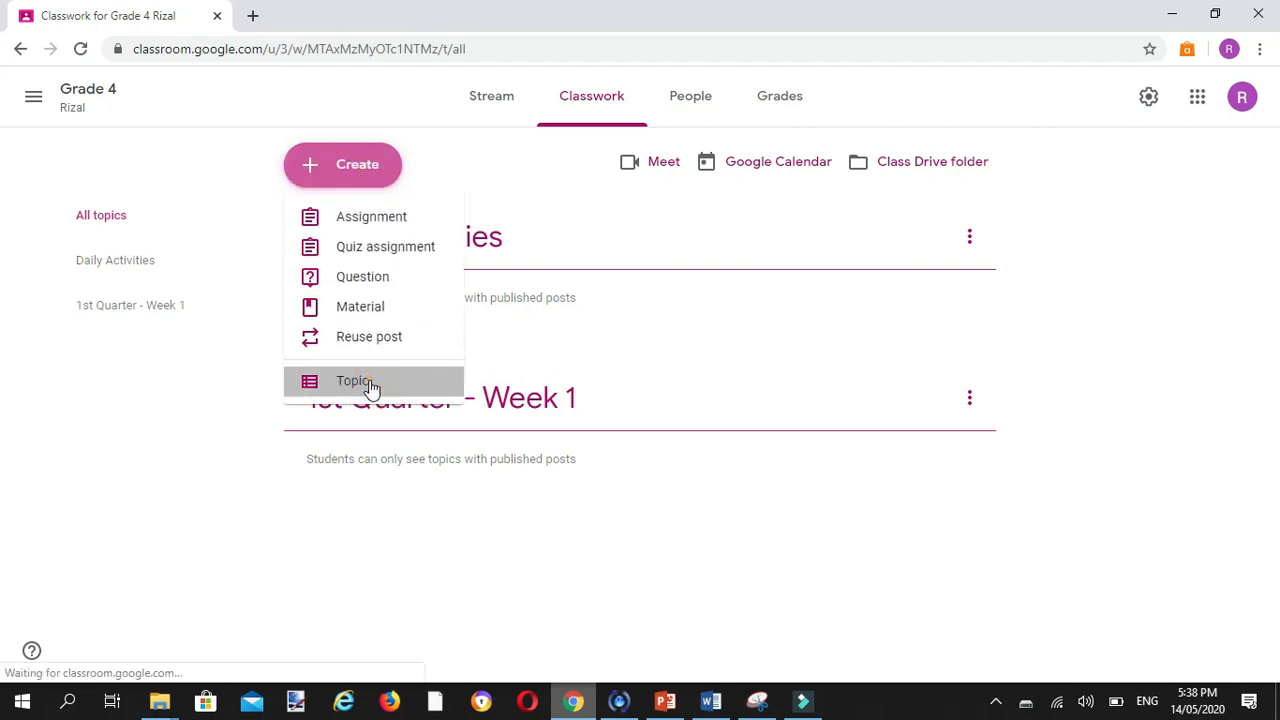
{"action": "type", "text": "Quizze"}
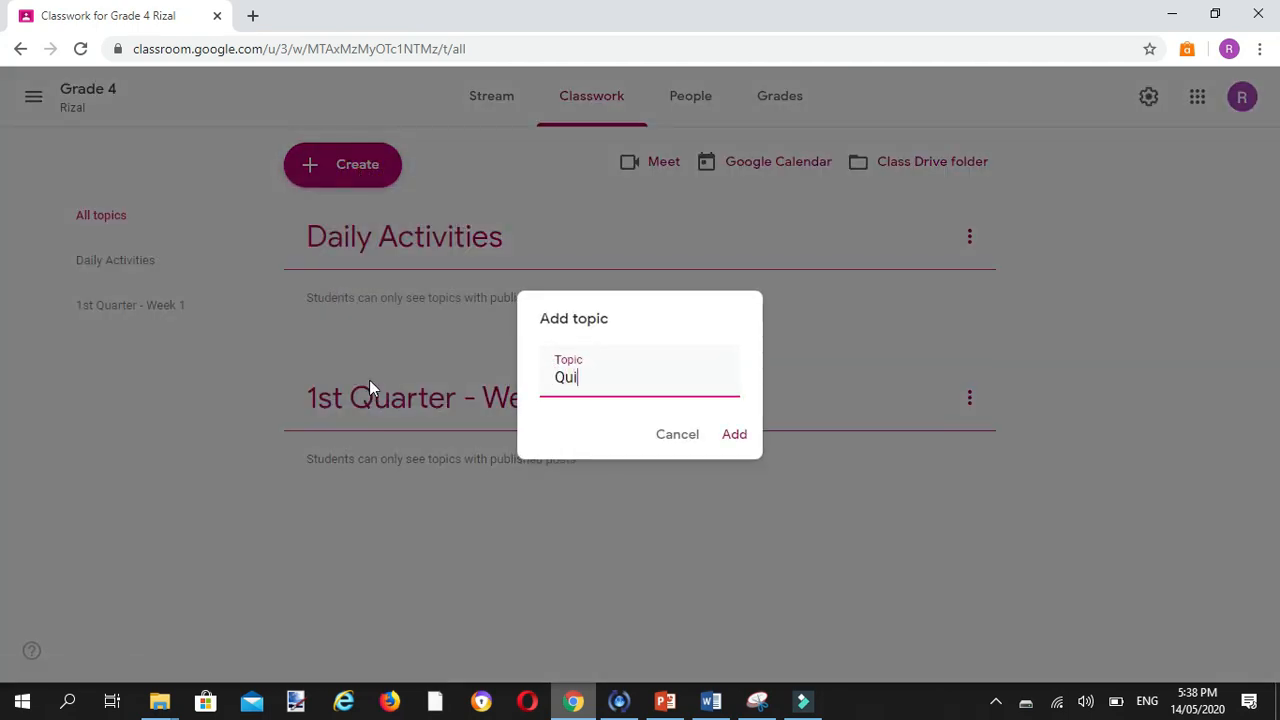
{"action": "type", "text": "s"}
{"action": "left_click", "coordinate": [736, 437]}
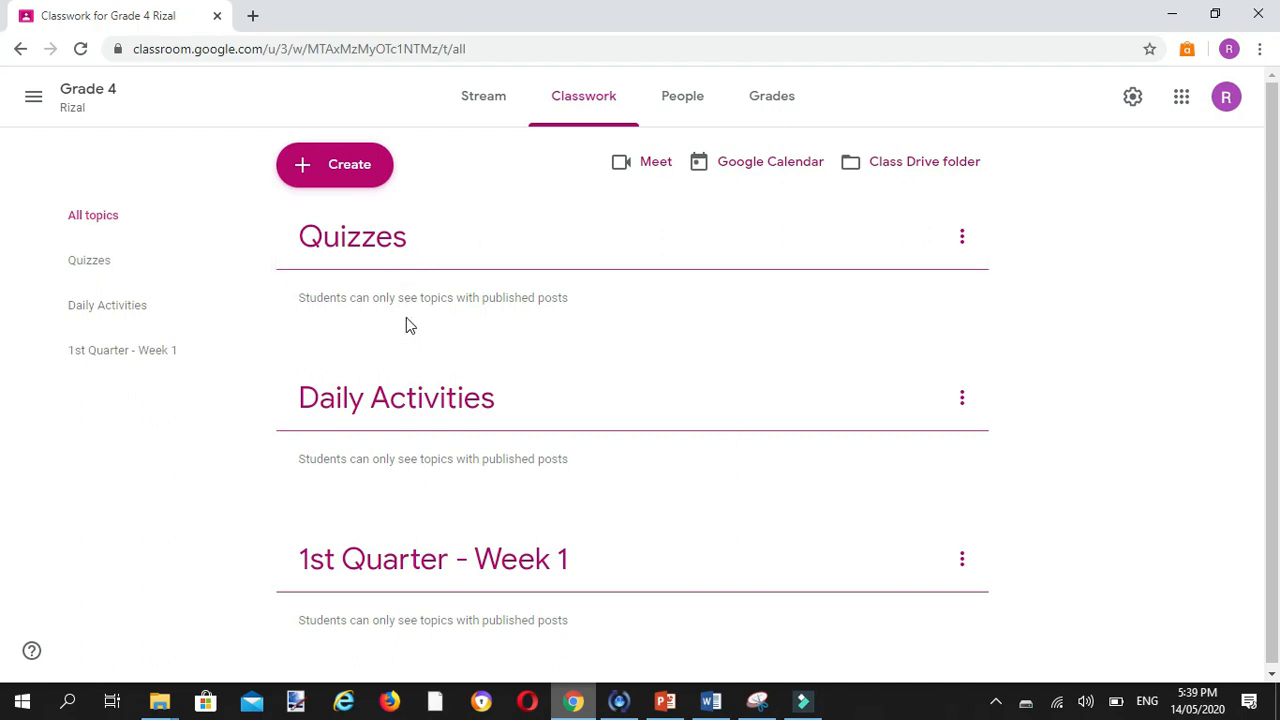
Step: Add a classwork topic named "Assignment"
{"action": "left_click", "coordinate": [347, 168]}
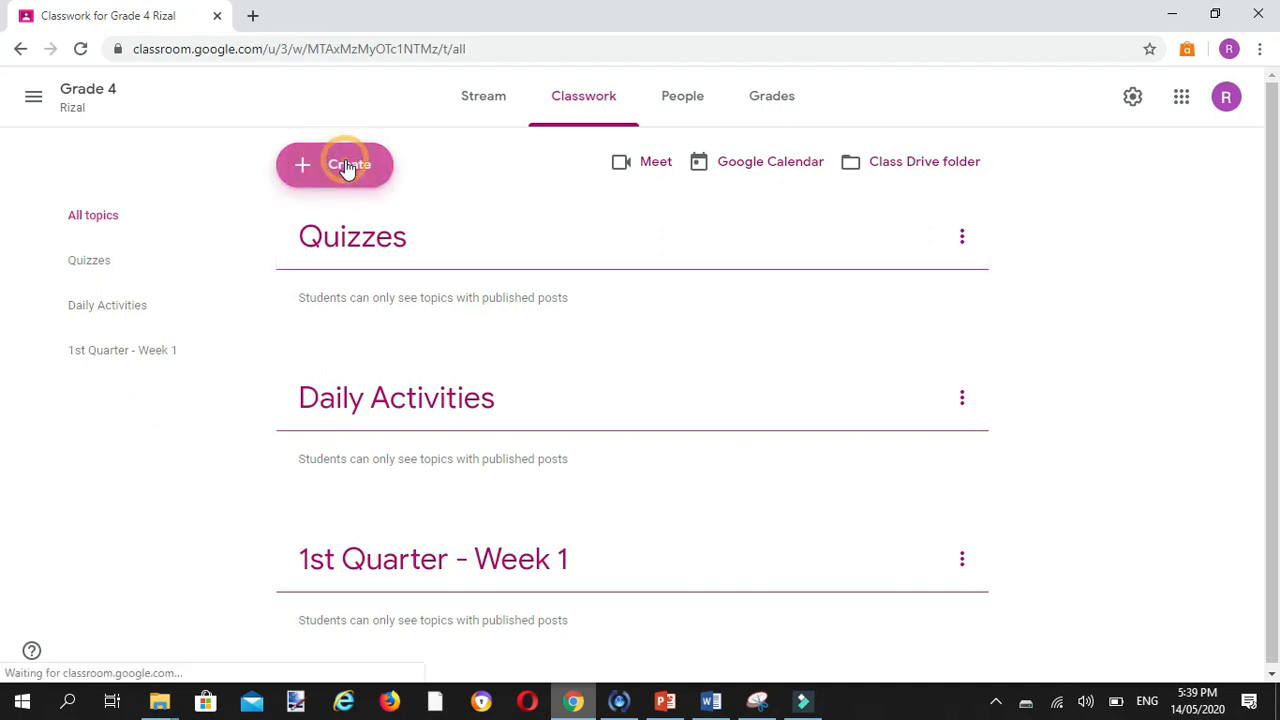
{"action": "left_click", "coordinate": [357, 385]}
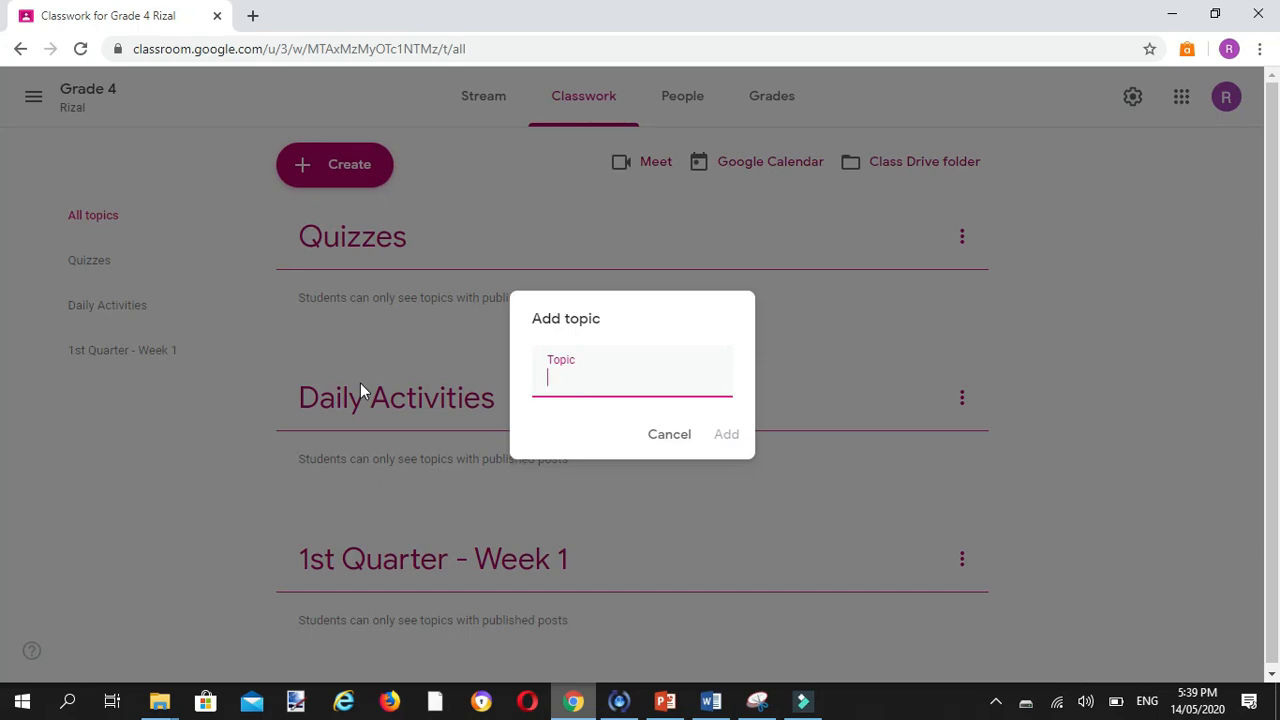
{"action": "type", "text": "Assignment"}
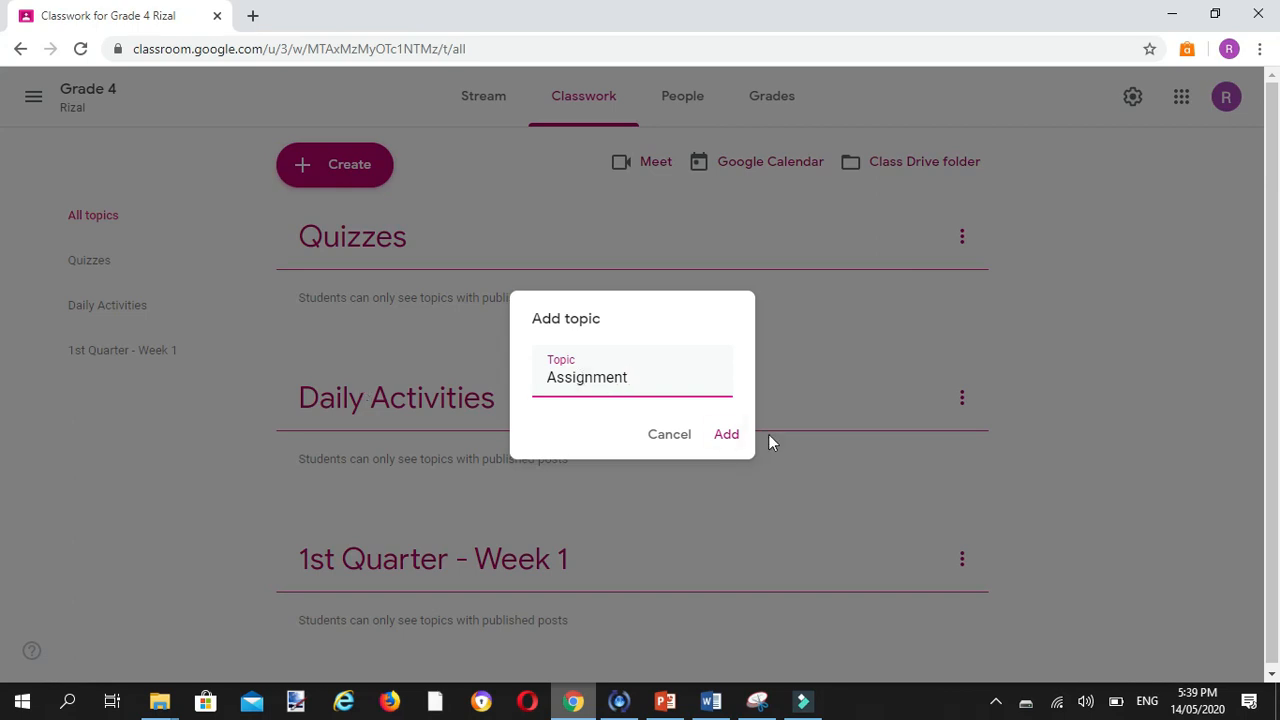
{"action": "left_click", "coordinate": [726, 437]}
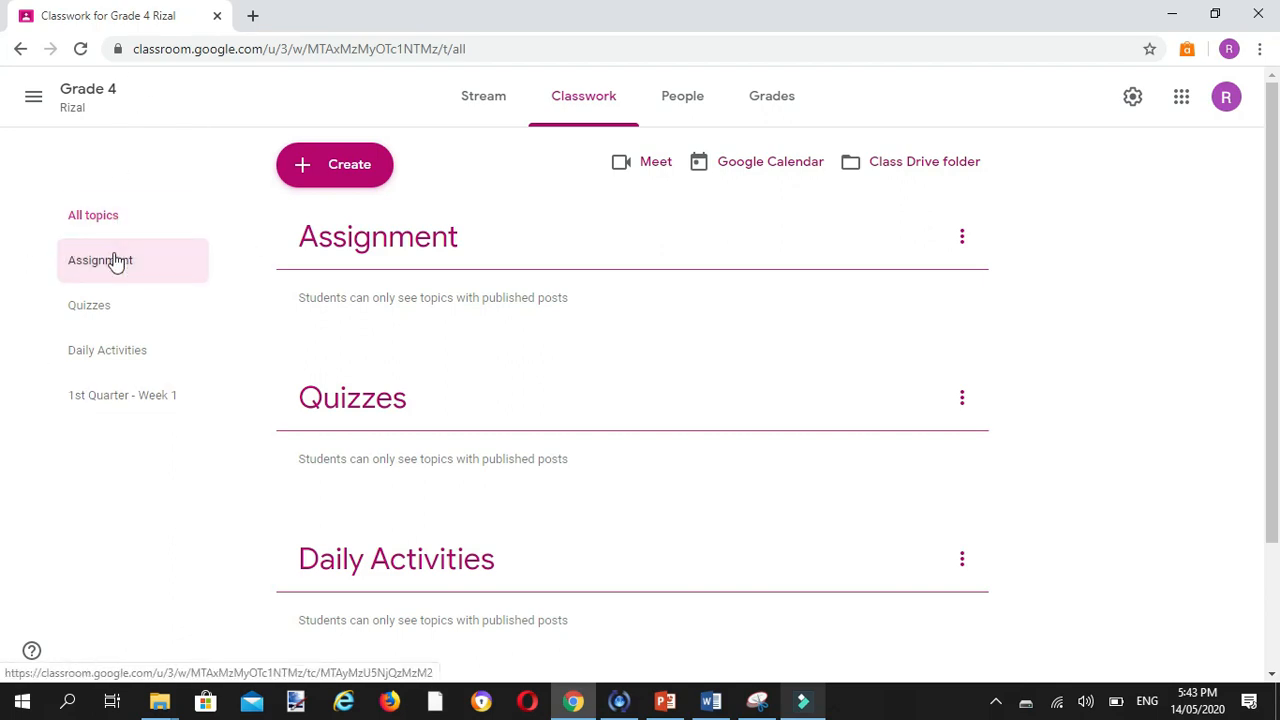
Step: View the Quizzes, Daily Activities and 1st Quarter - Week 1 topics one by one, and return to the list of all topics
{"action": "left_click", "coordinate": [95, 312]}
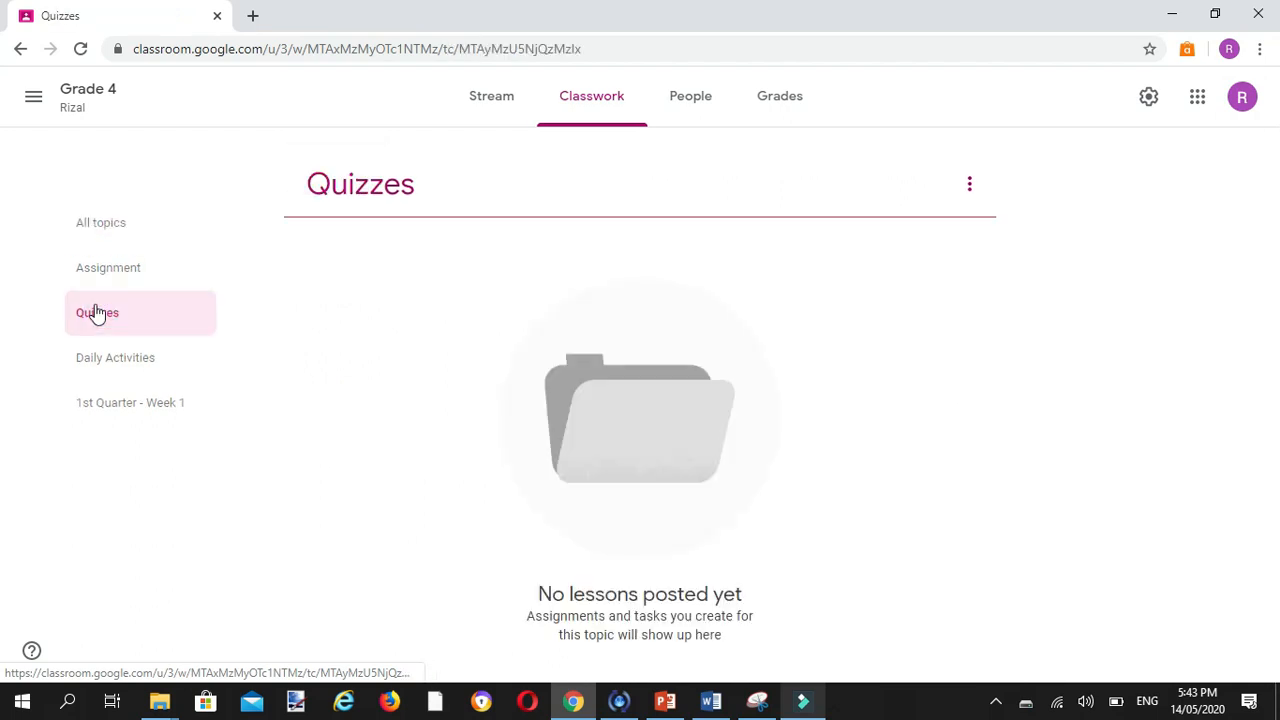
{"action": "left_click", "coordinate": [100, 372]}
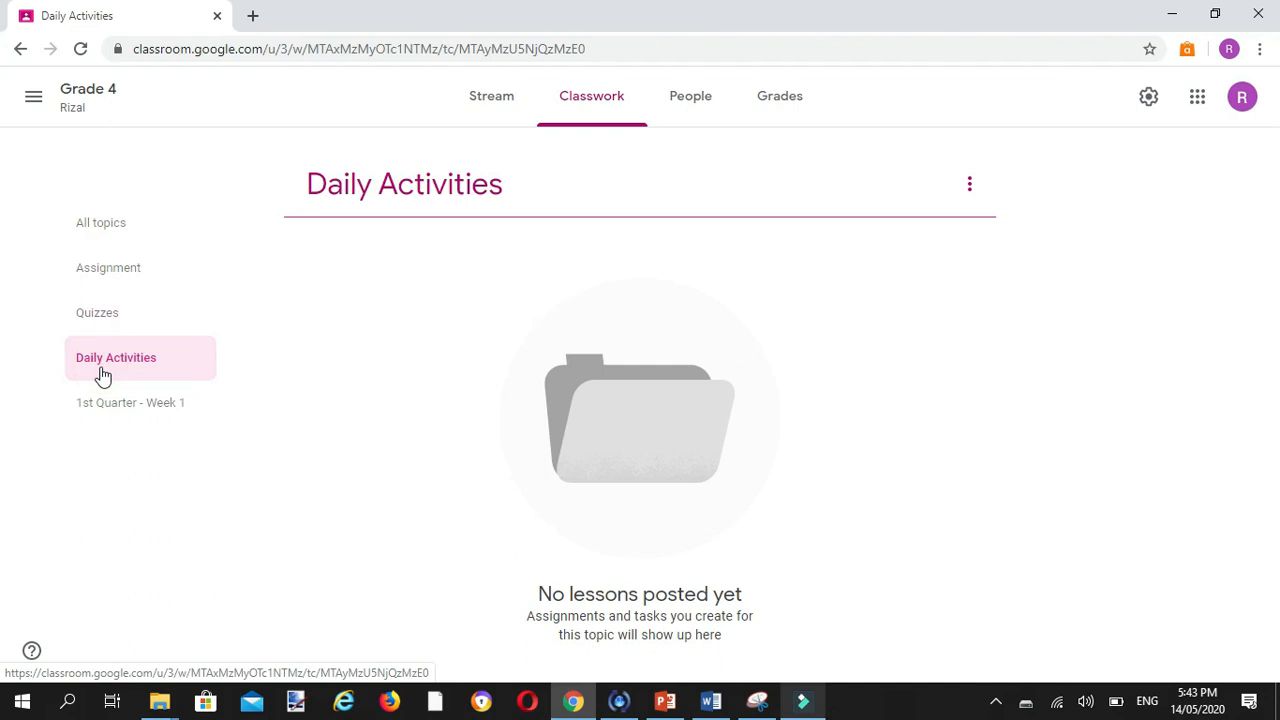
{"action": "left_click", "coordinate": [107, 405]}
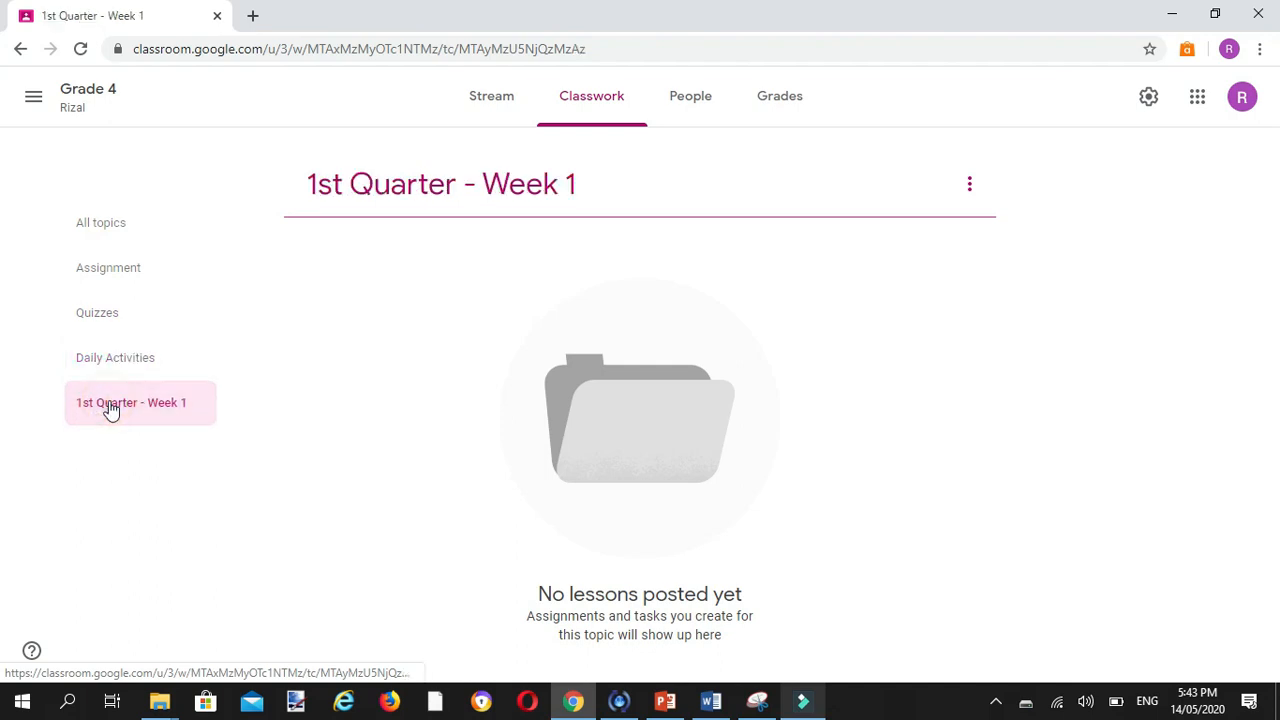
{"action": "left_click", "coordinate": [20, 49]}
{"action": "left_click", "coordinate": [20, 49]}
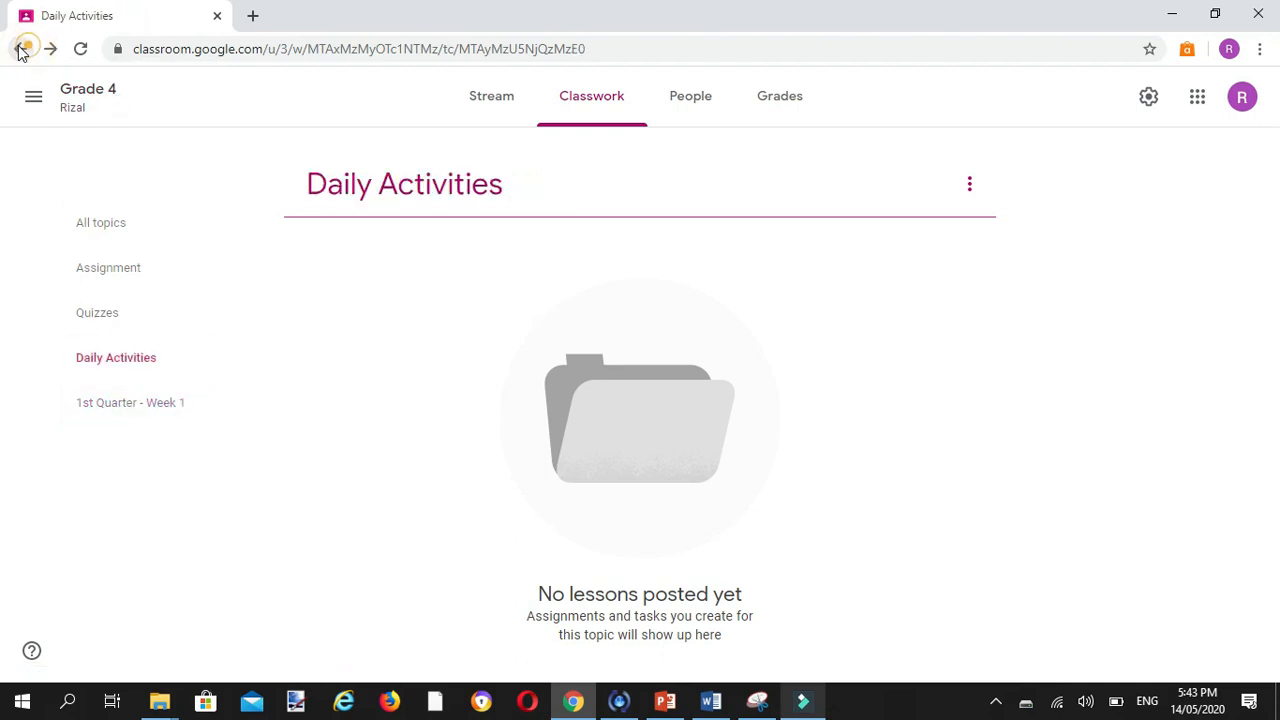
{"action": "left_click", "coordinate": [20, 49]}
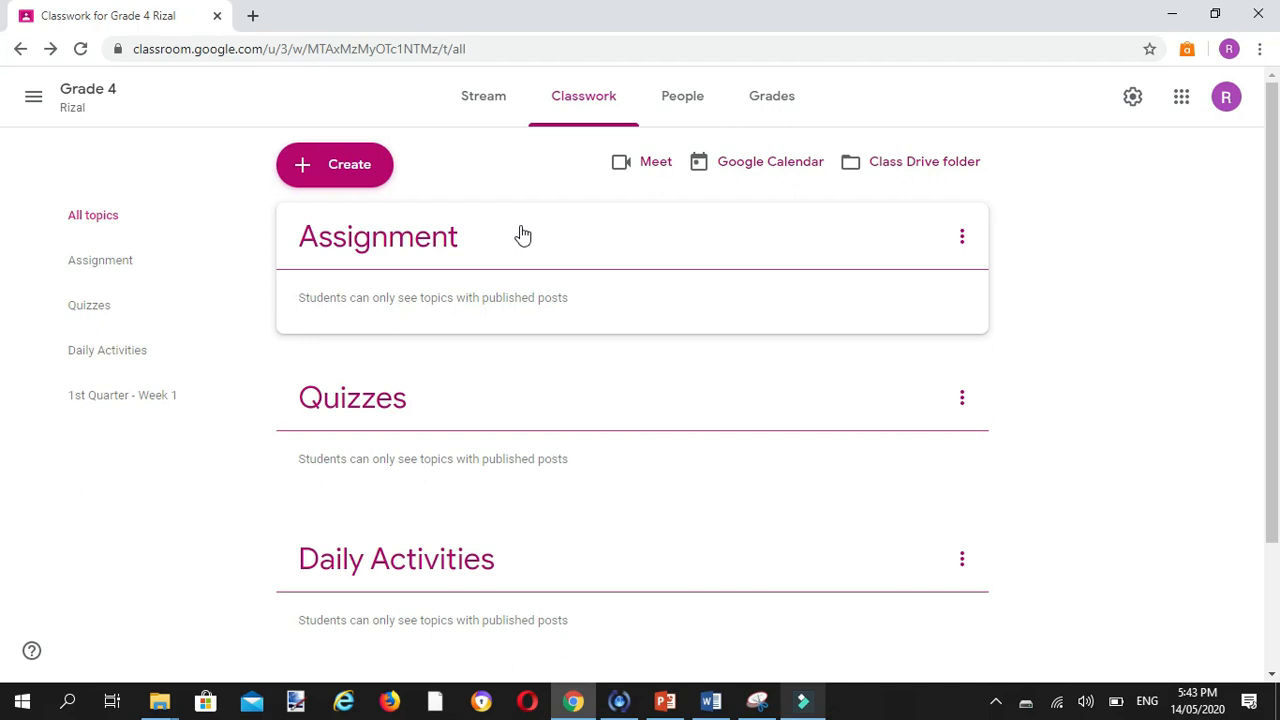
Step: Reorder the classwork topics as 1st Quarter - Week 1, Daily Activities, Quizzes and Assignment
{"action": "left_click_drag", "start_coordinate": [522, 234], "coordinate": [431, 586]}
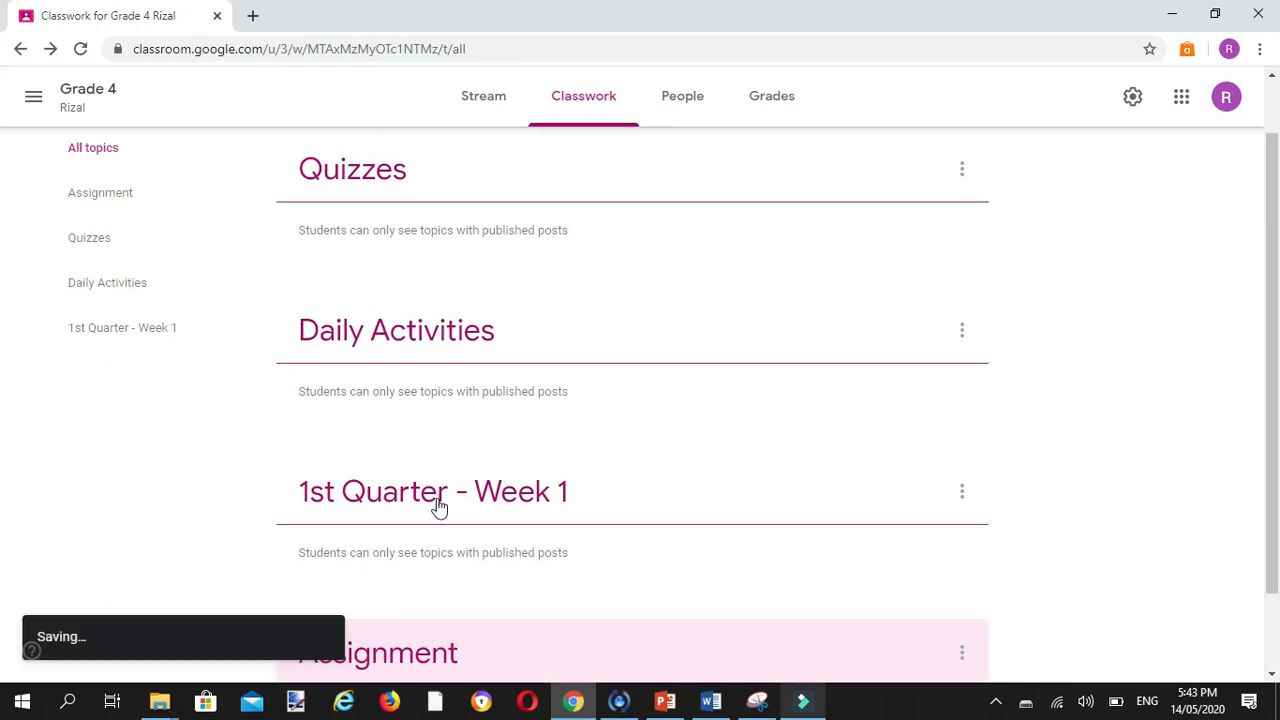
{"action": "left_click_drag", "start_coordinate": [438, 528], "coordinate": [422, 88]}
{"action": "left_click_drag", "start_coordinate": [425, 75], "coordinate": [412, 185]}
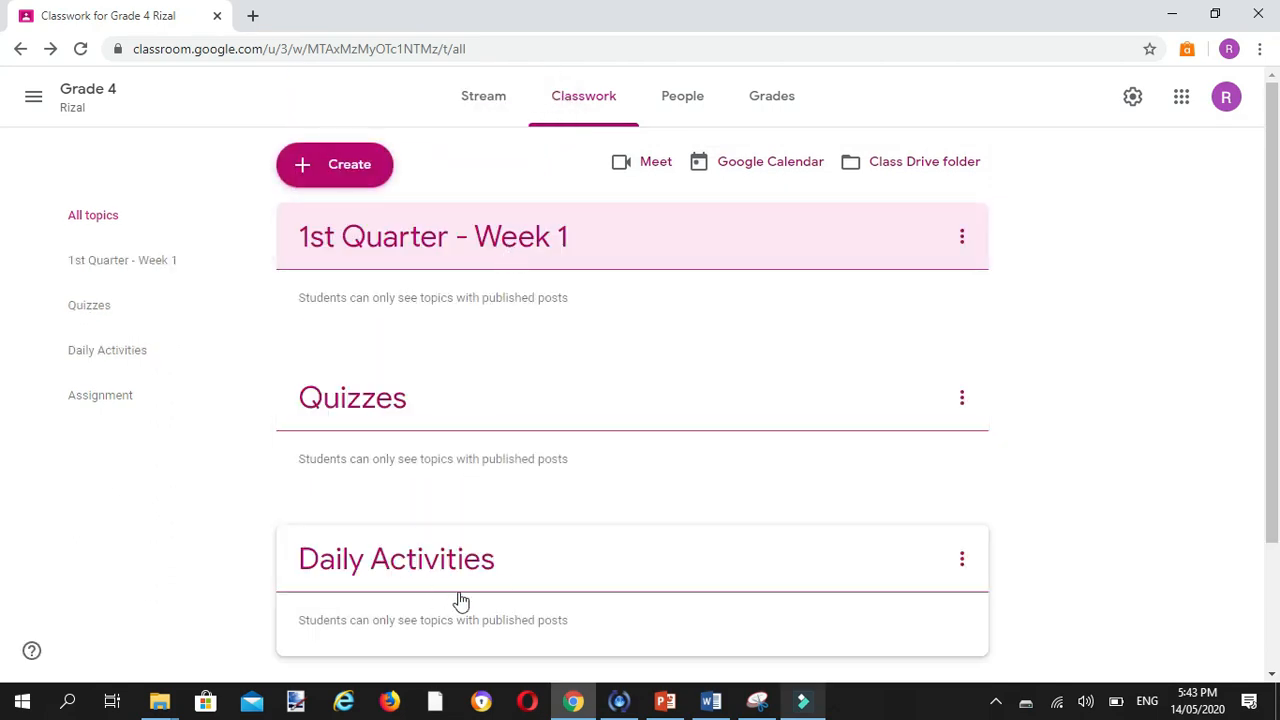
{"action": "left_click_drag", "start_coordinate": [523, 586], "coordinate": [416, 343]}
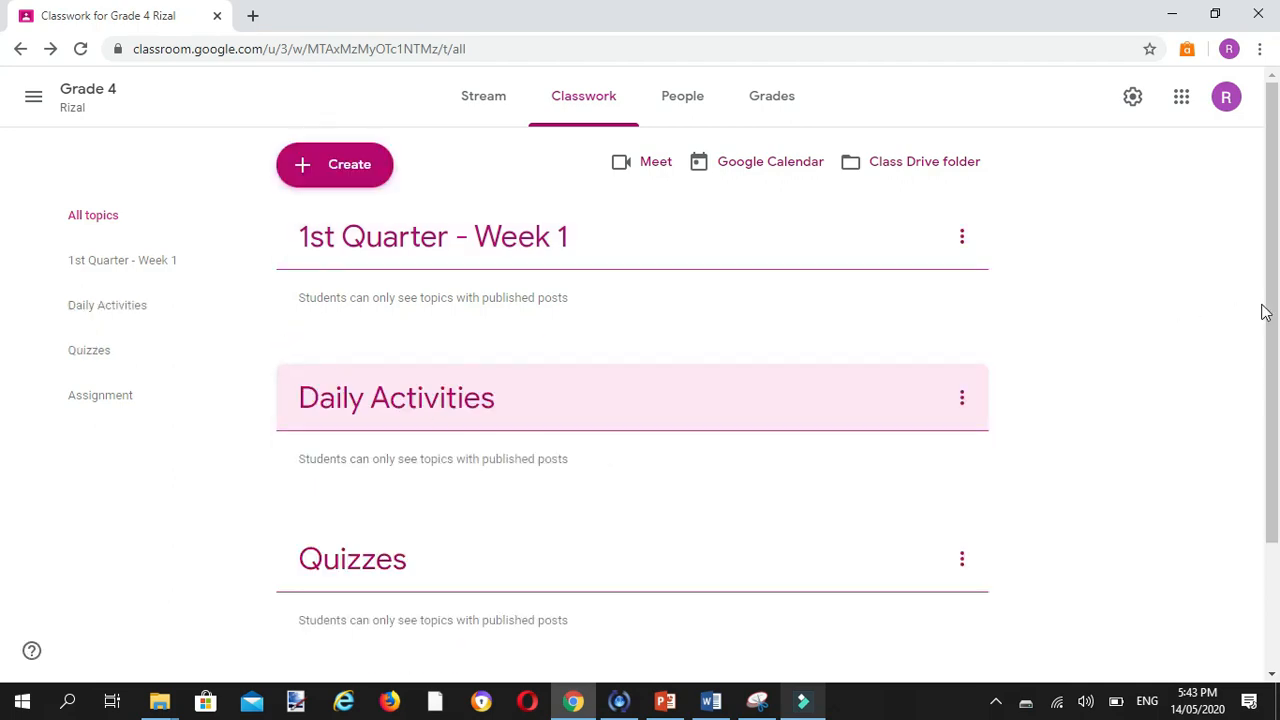
{"action": "mouse_move", "coordinate": [1274, 302]}
{"action": "left_mouse_down"}
{"action": "mouse_move", "coordinate": [1266, 428]}
{"action": "mouse_move", "coordinate": [1278, 441]}
{"action": "mouse_move", "coordinate": [1278, 304]}
{"action": "left_mouse_up"}
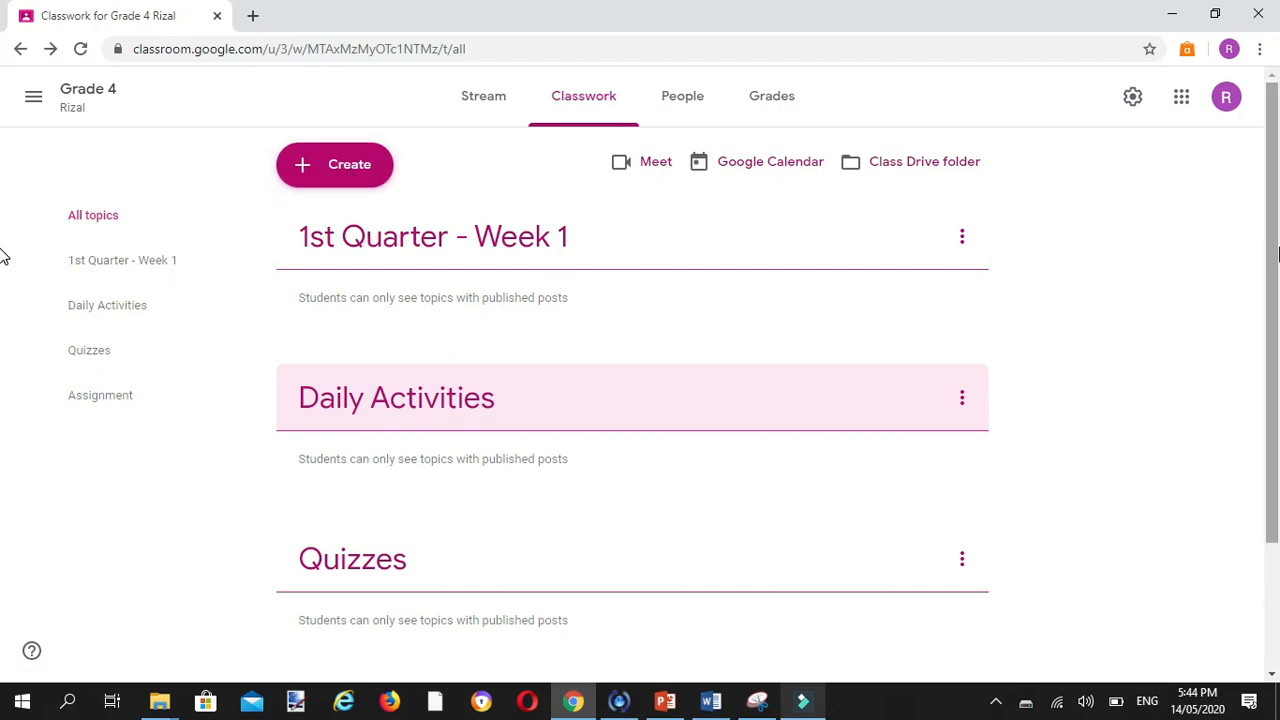
{"action": "left_click", "coordinate": [1272, 250]}
{"action": "left_click_drag", "start_coordinate": [1272, 250], "coordinate": [1272, 155]}
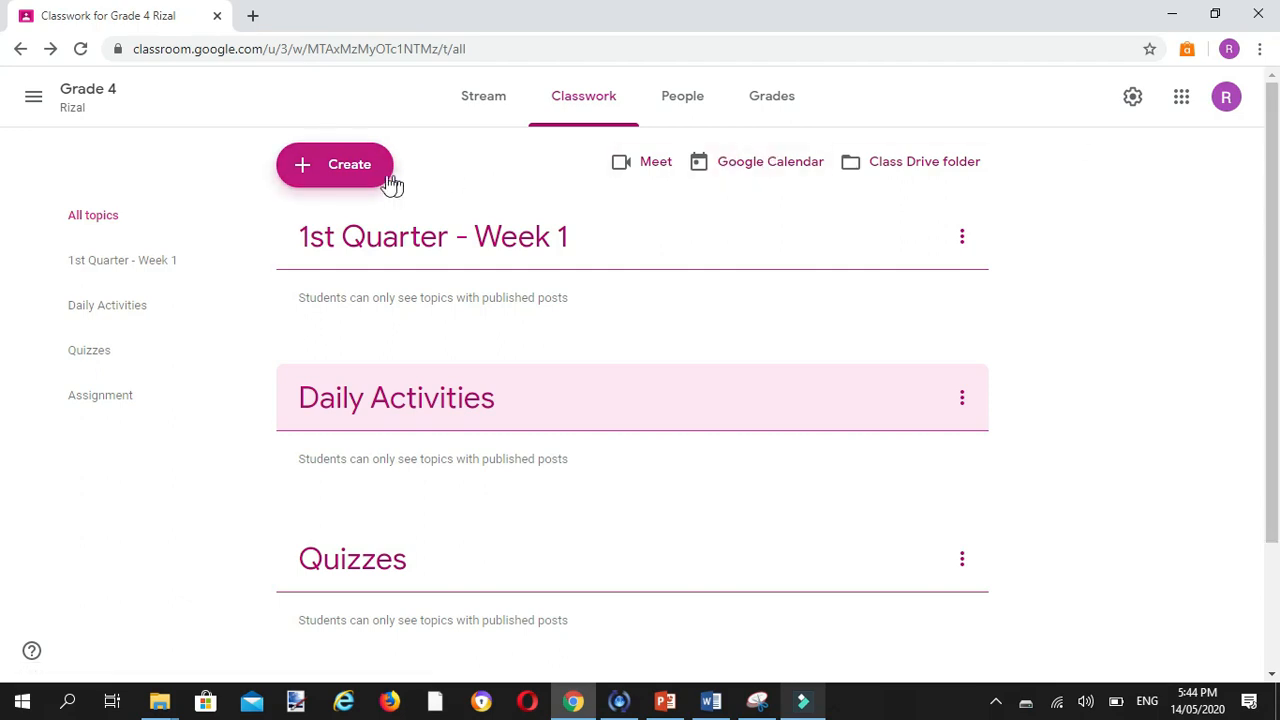
Step: Start a new material post for the class and title it "Addition"
{"action": "left_click", "coordinate": [343, 178]}
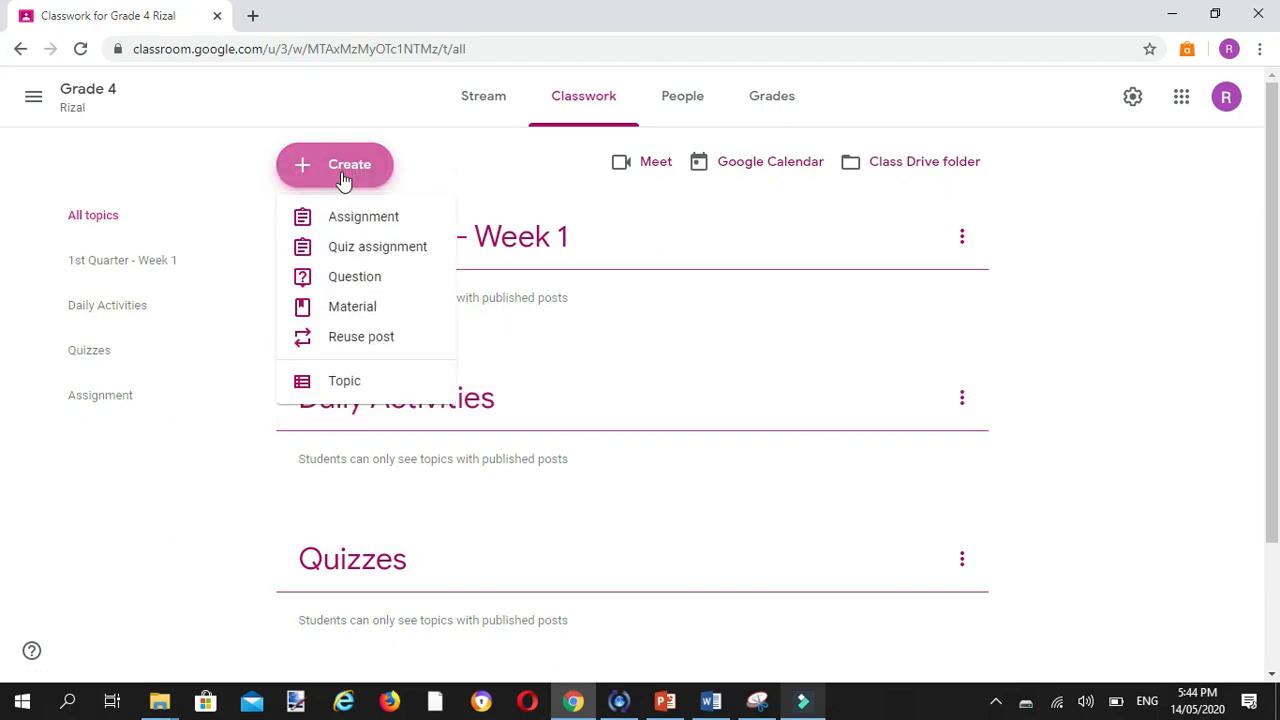
{"action": "left_click", "coordinate": [369, 310]}
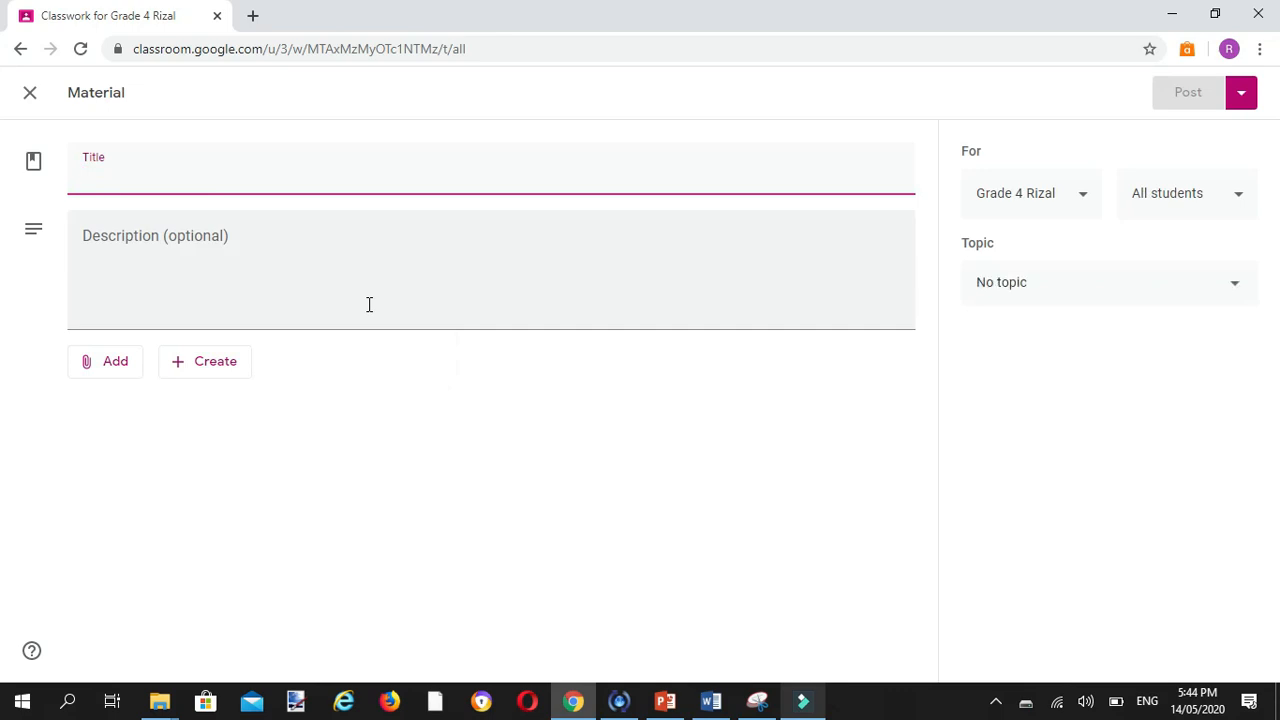
{"action": "type", "text": "Addition"}
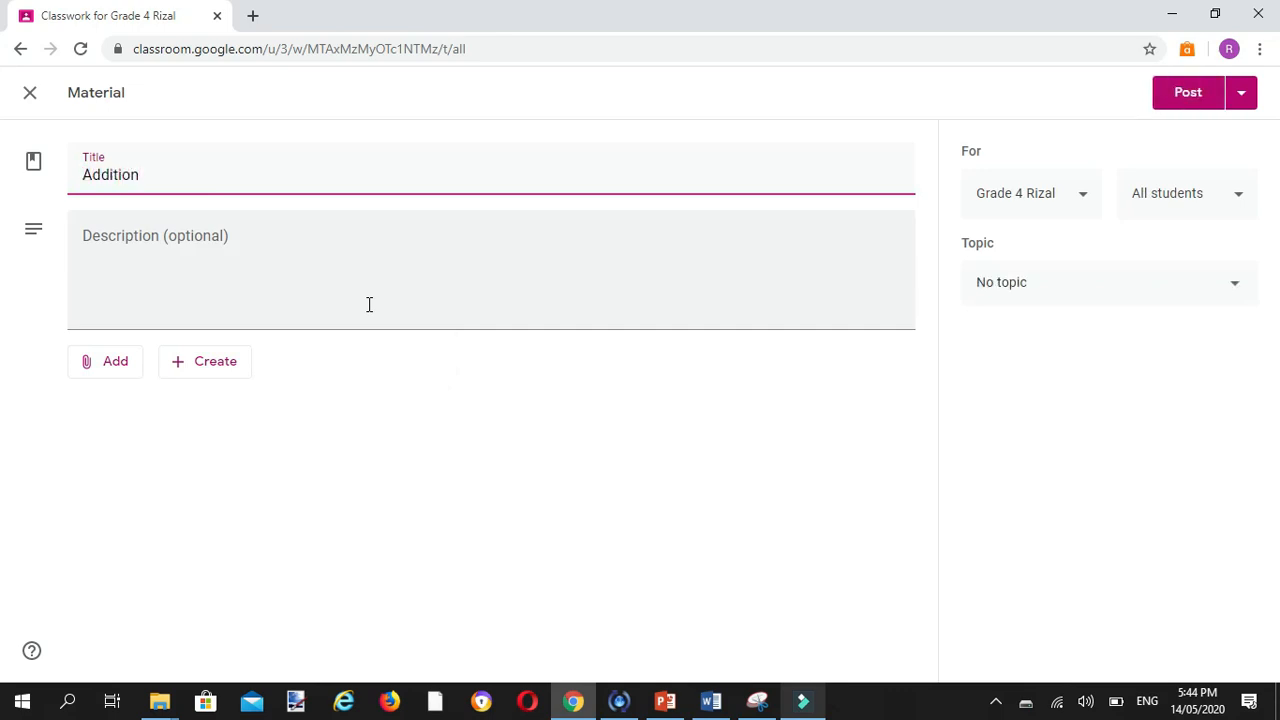
Step: Enter "Read and study the videos given" as the first line of the material's description
{"action": "left_click", "coordinate": [293, 267]}
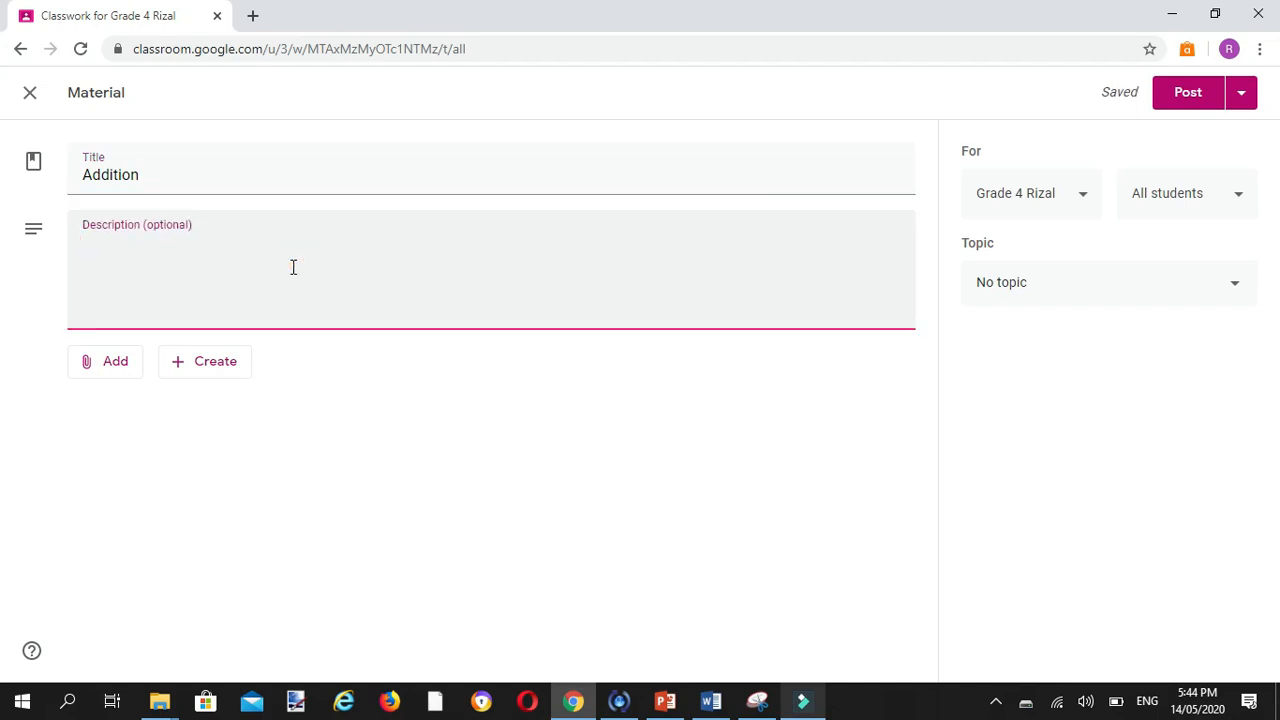
{"action": "type", "text": "Read and st"}
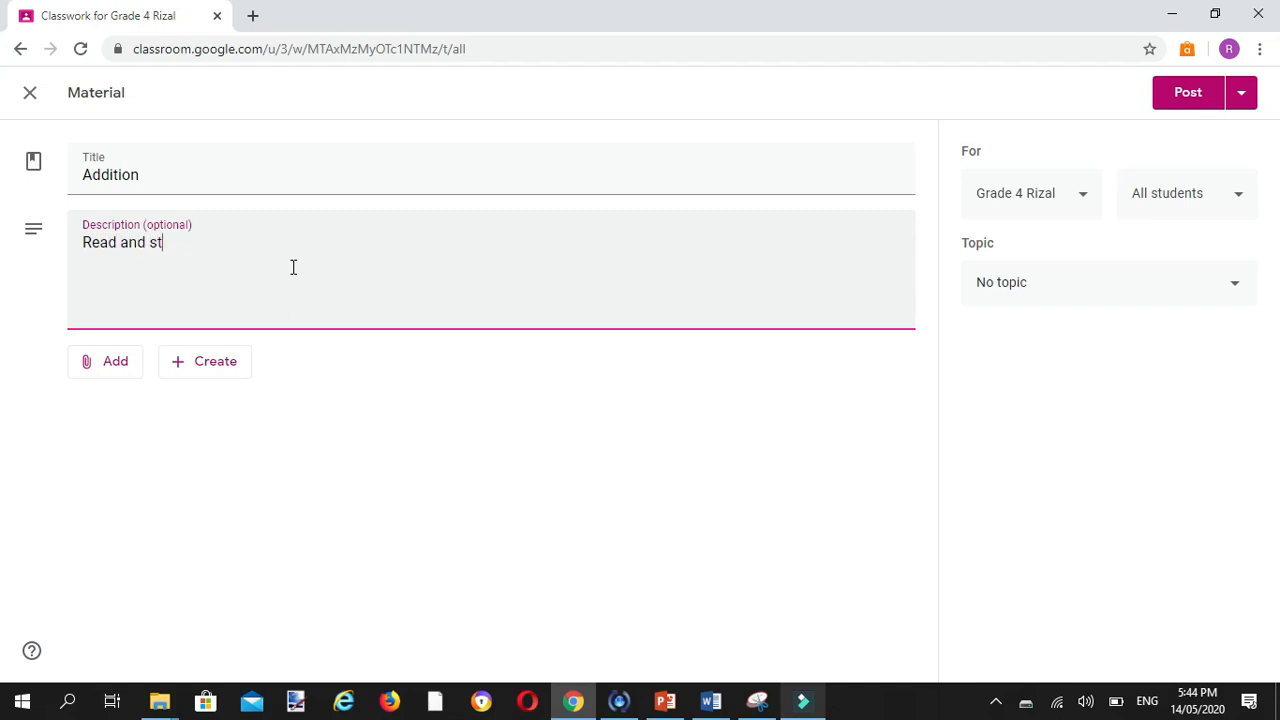
{"action": "type", "text": "udy the "}
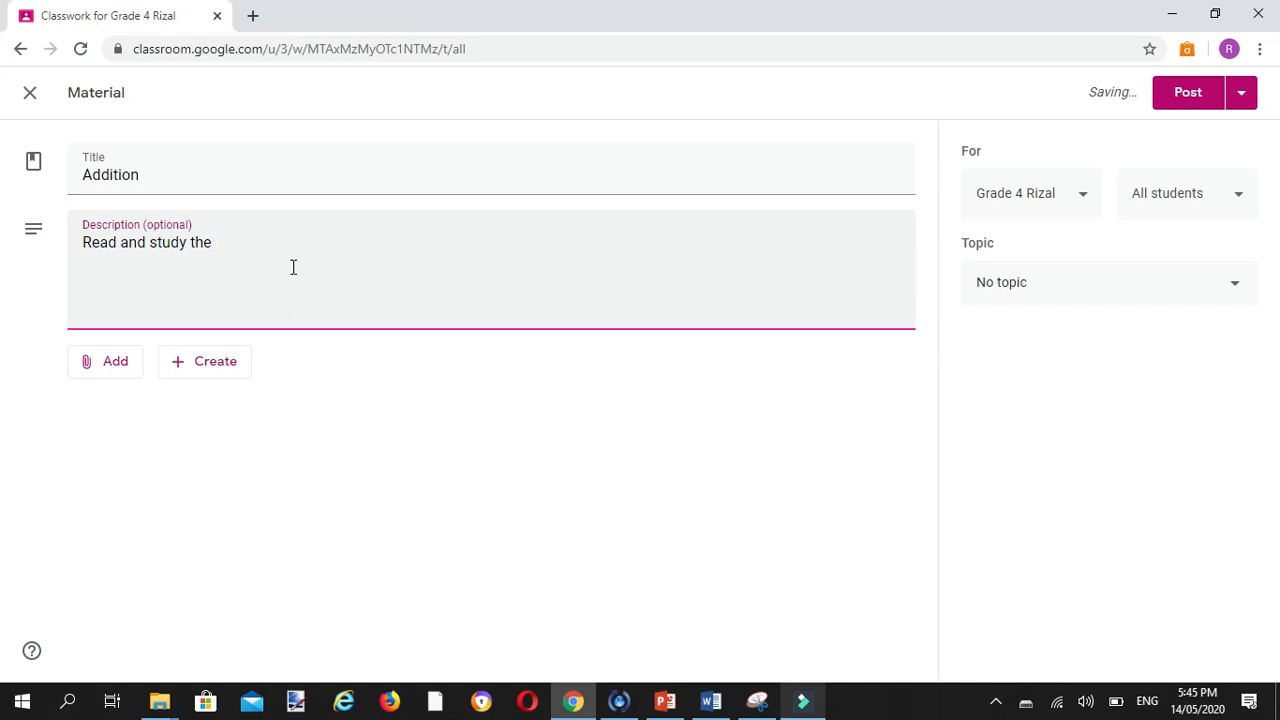
{"action": "type", "text": "videos given"}
{"action": "key", "text": "Return"}
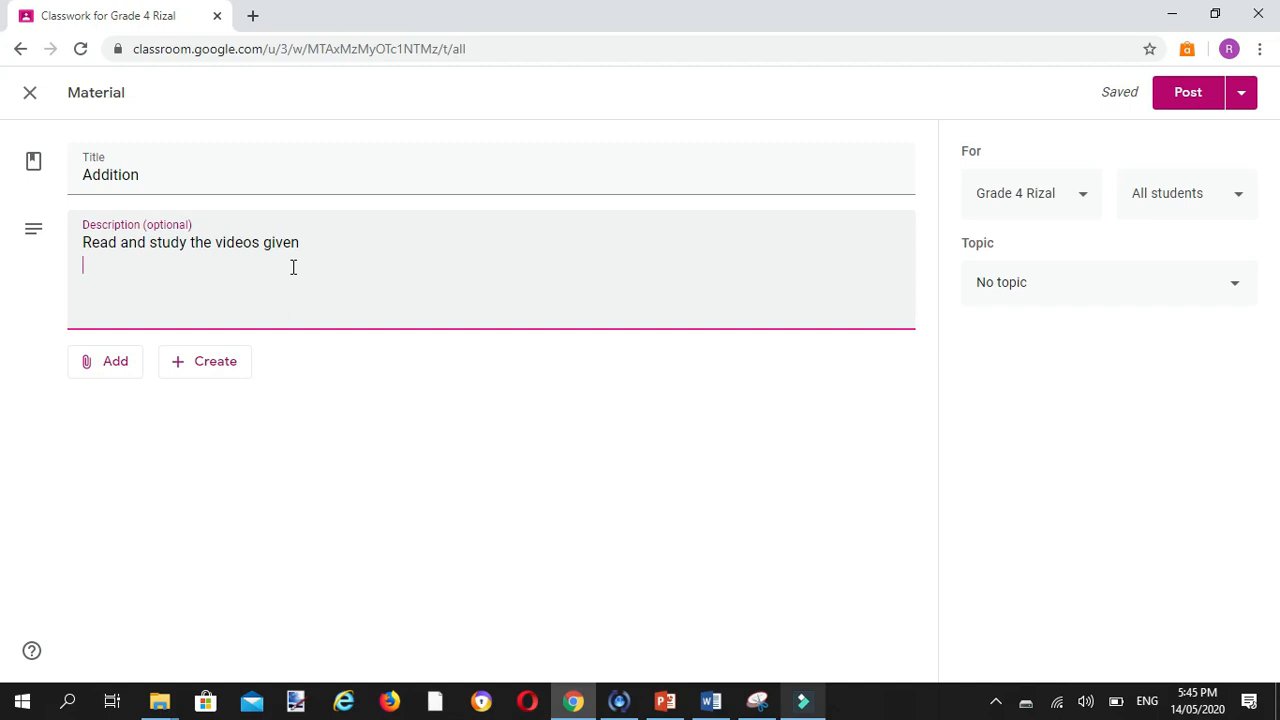
Step: Add "Click and link to open" as the second line of the material's description
{"action": "type", "text": "Click and l"}
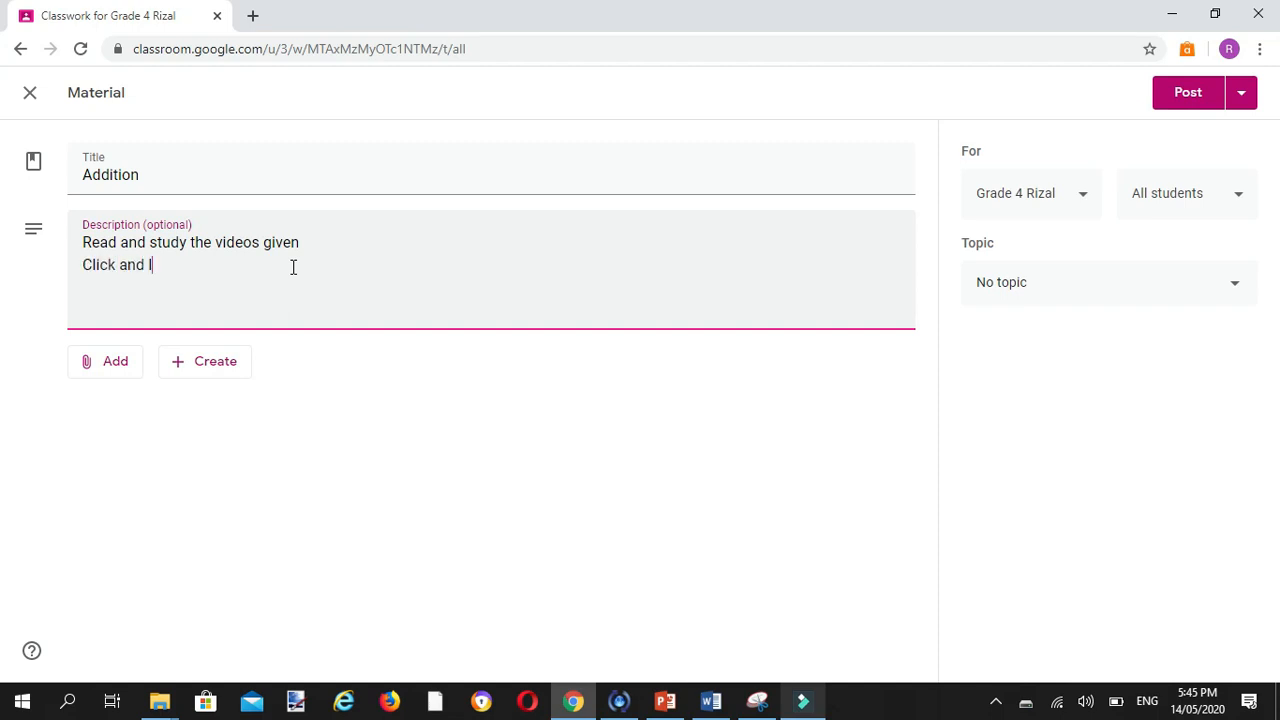
{"action": "type", "text": "ink to open"}
Step: Add "Enjoy your learning." as the third line of the material's description
{"action": "key", "text": "Return"}
{"action": "type", "text": "Enjoy your "}
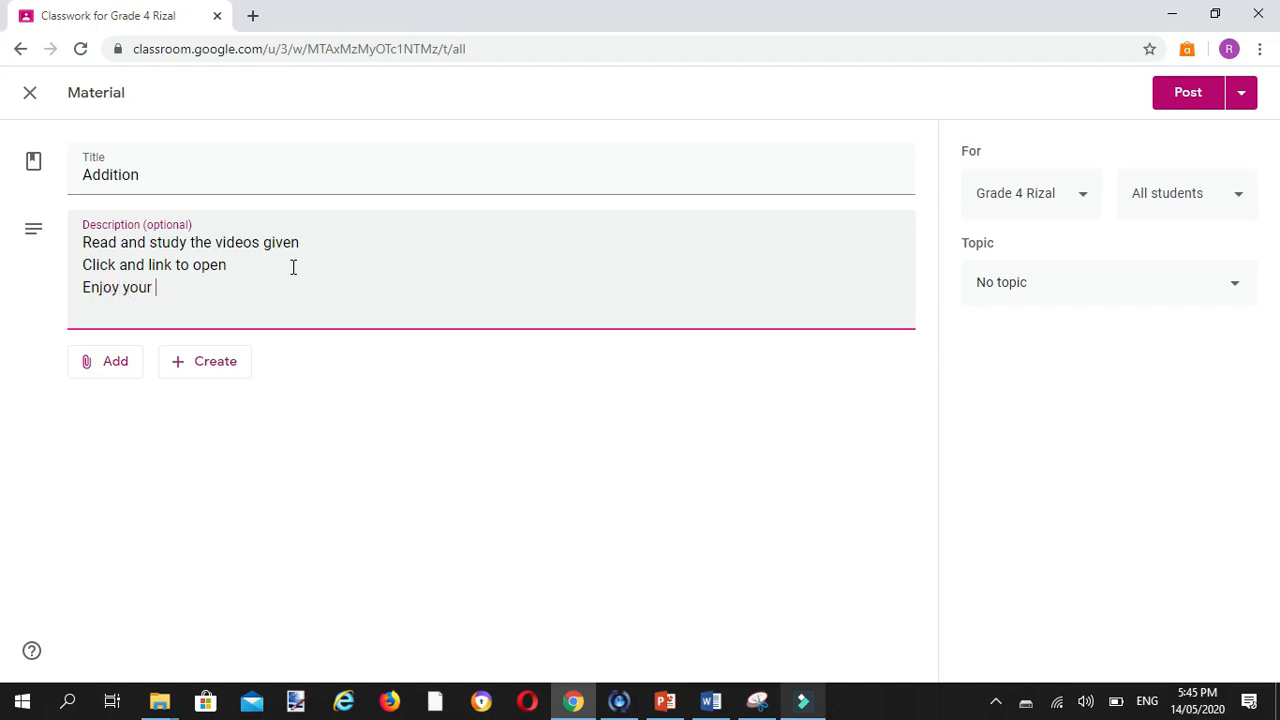
{"action": "type", "text": "learnings"}
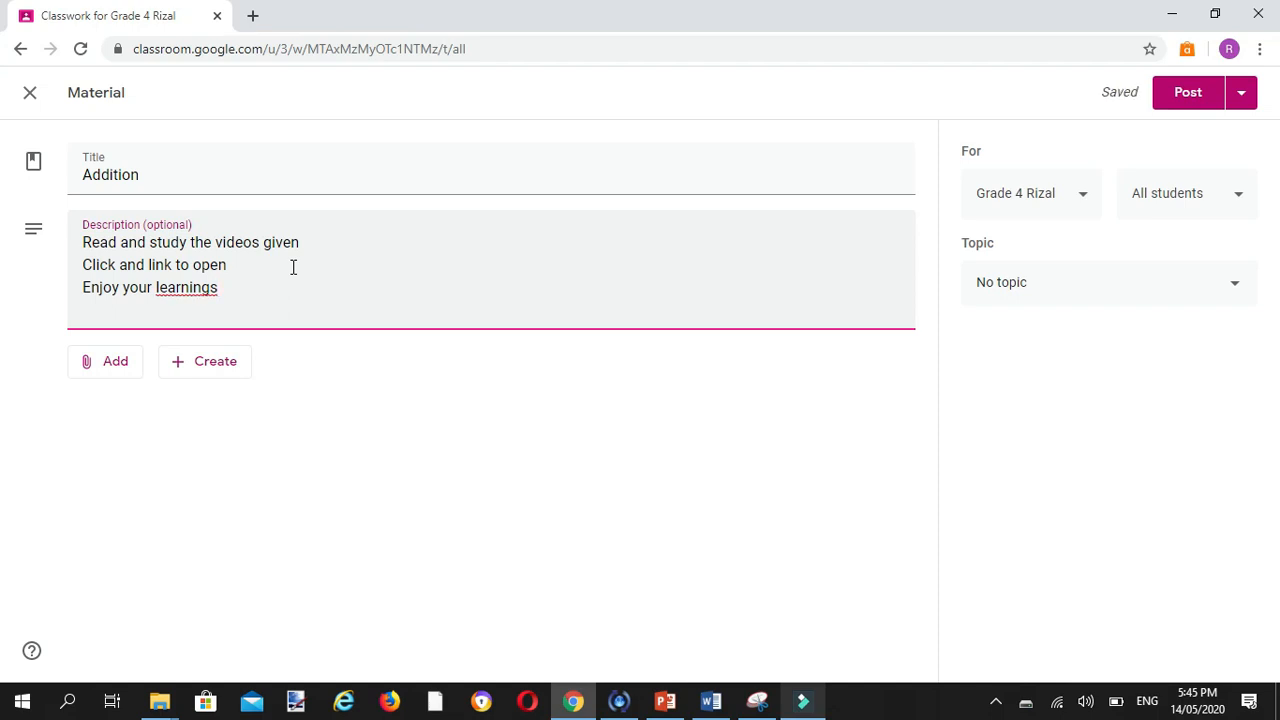
{"action": "type", "text": "."}
{"action": "key", "text": "BackSpace"}
{"action": "key", "text": "BackSpace"}
{"action": "key", "text": "BackSpace"}
{"action": "type", "text": "."}
{"action": "left_click", "coordinate": [209, 171]}
{"action": "left_click", "coordinate": [280, 278]}
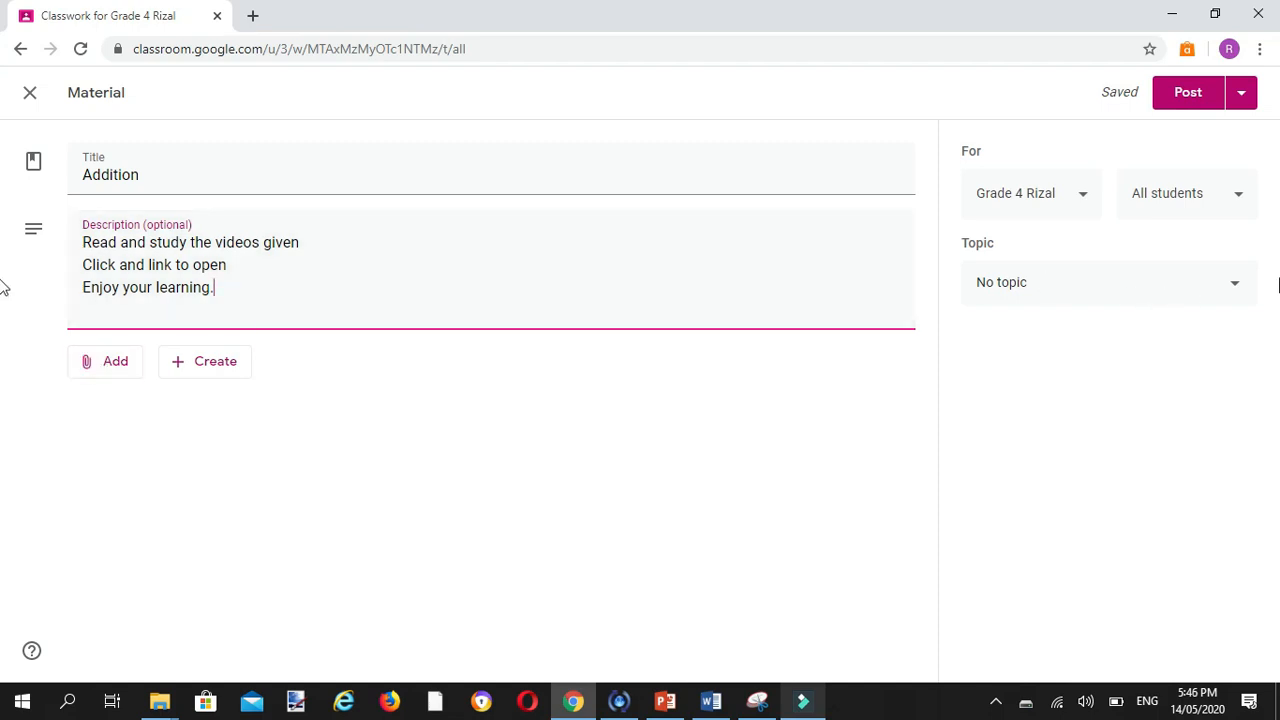
Step: Assign the Addition material to the topic 1st Quarter - Week 1
{"action": "left_click", "coordinate": [1234, 291]}
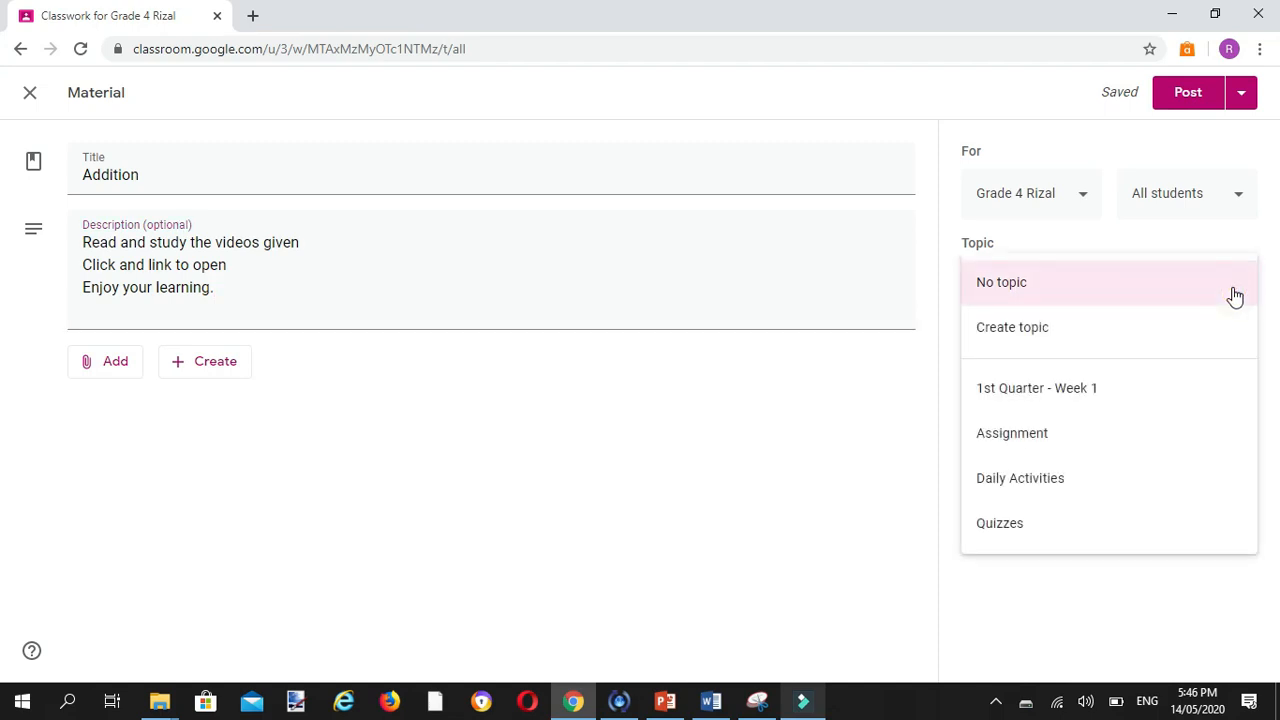
{"action": "left_click", "coordinate": [1084, 393]}
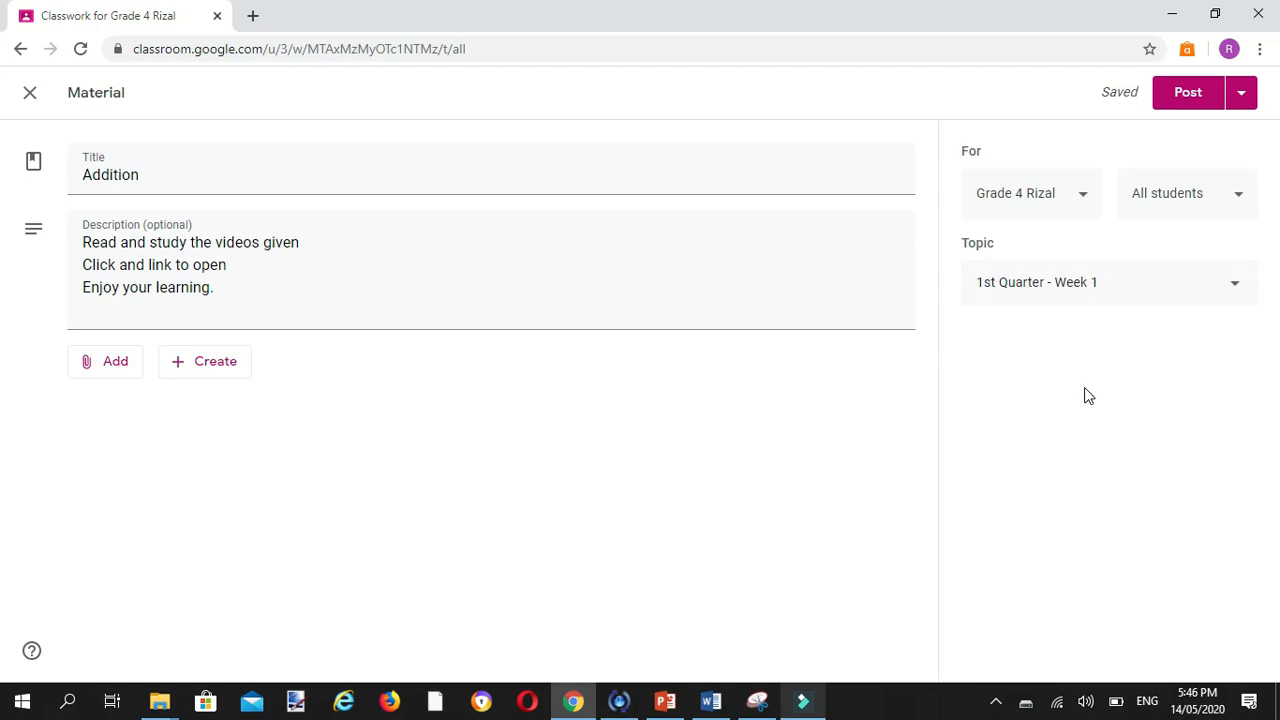
{"action": "left_click", "coordinate": [1224, 290]}
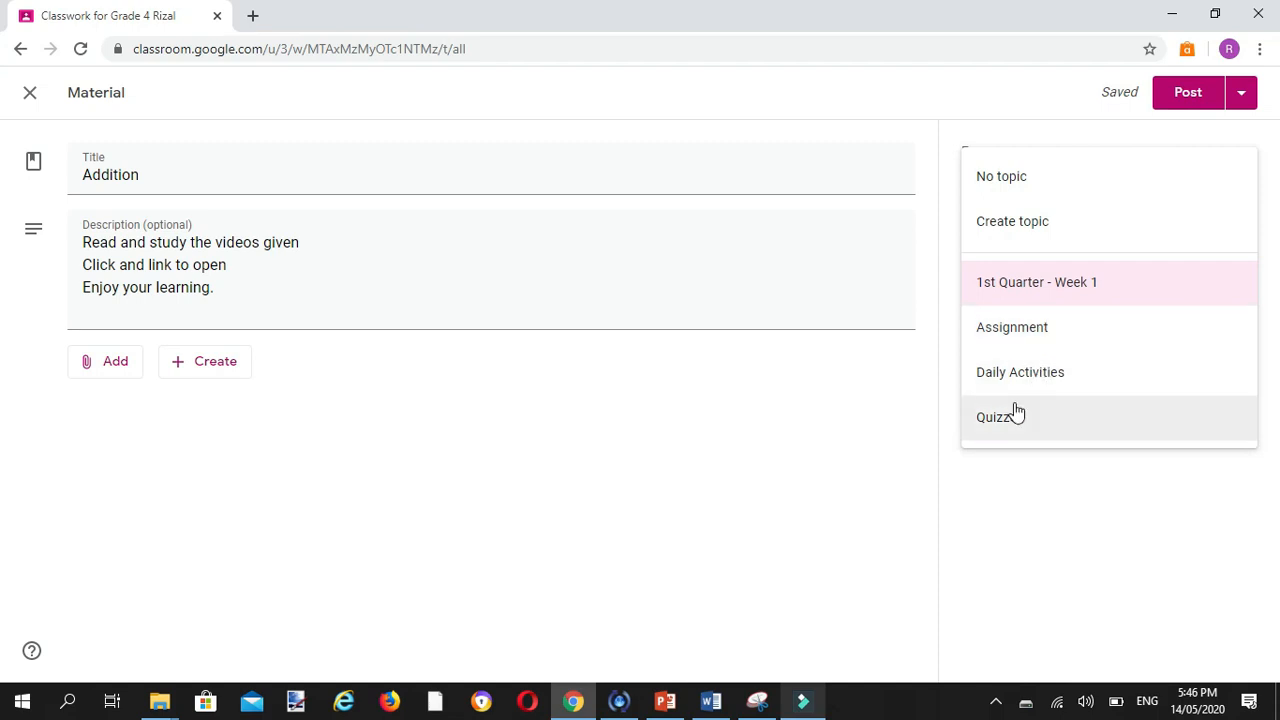
{"action": "left_click", "coordinate": [1135, 298]}
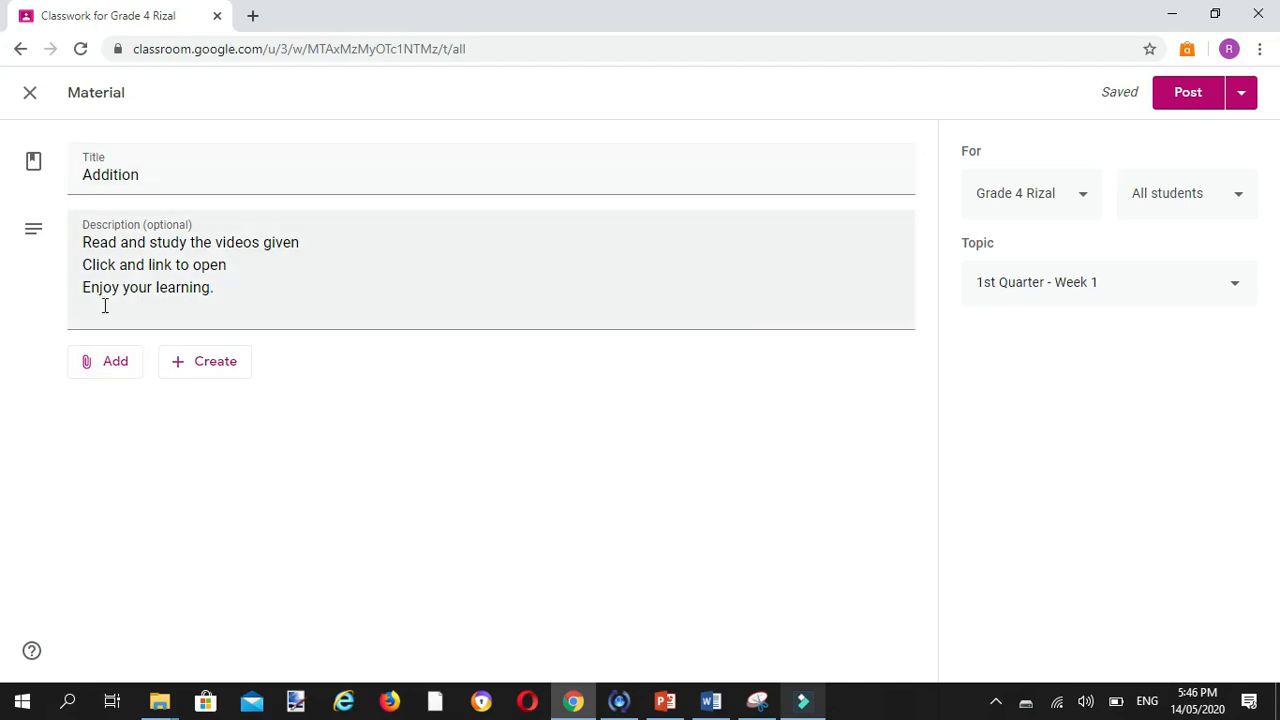
Step: Attach the file Addition concept.docx from the computer's Documents folder to the material
{"action": "left_click", "coordinate": [99, 370]}
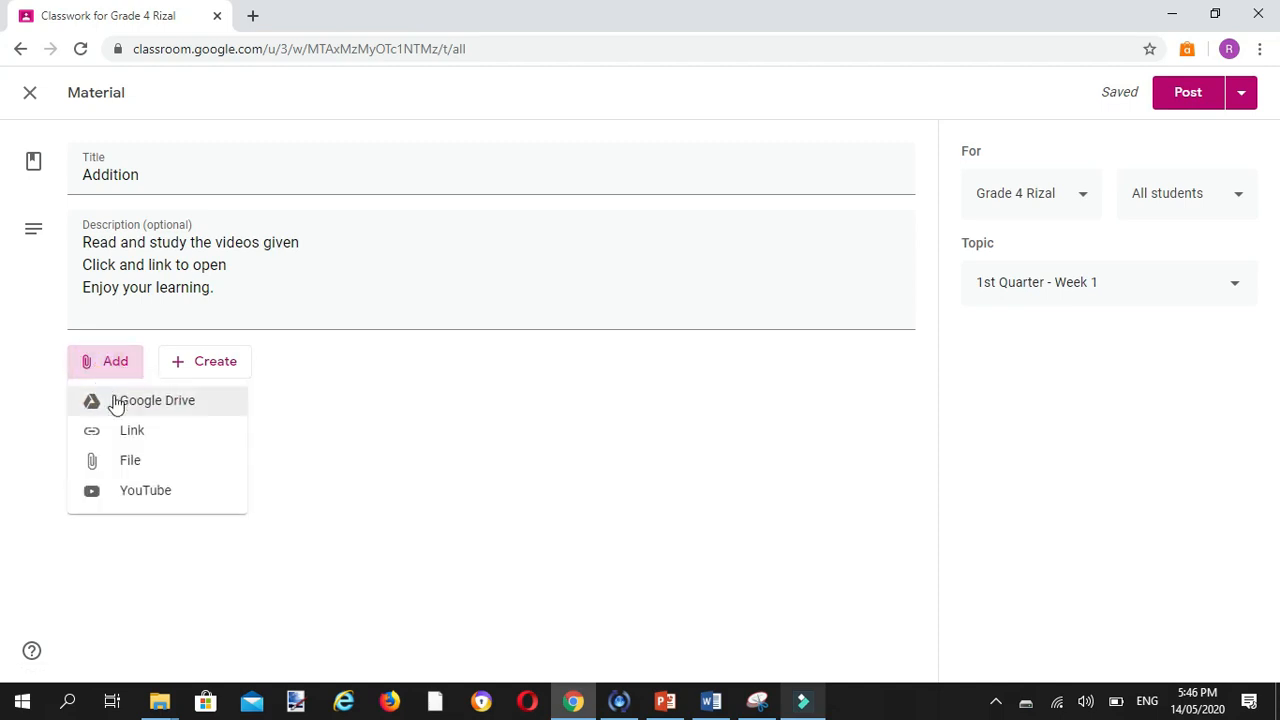
{"action": "left_click", "coordinate": [180, 462]}
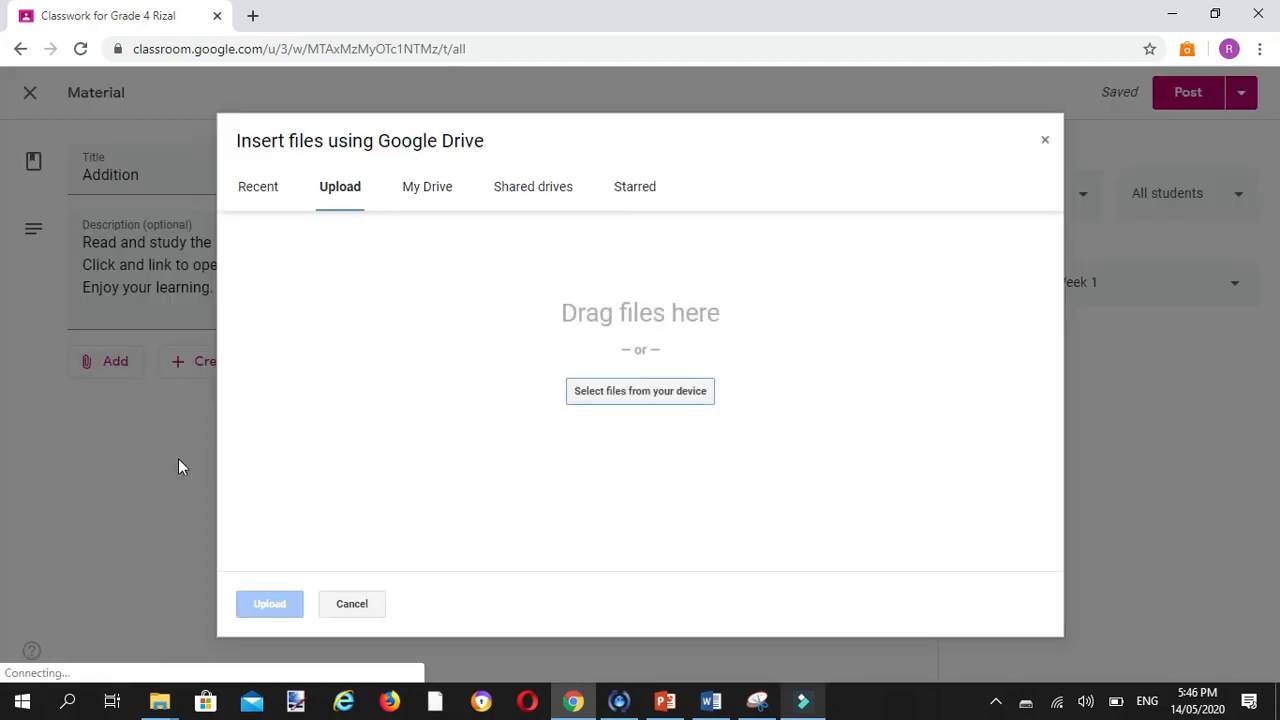
{"action": "left_click", "coordinate": [665, 393]}
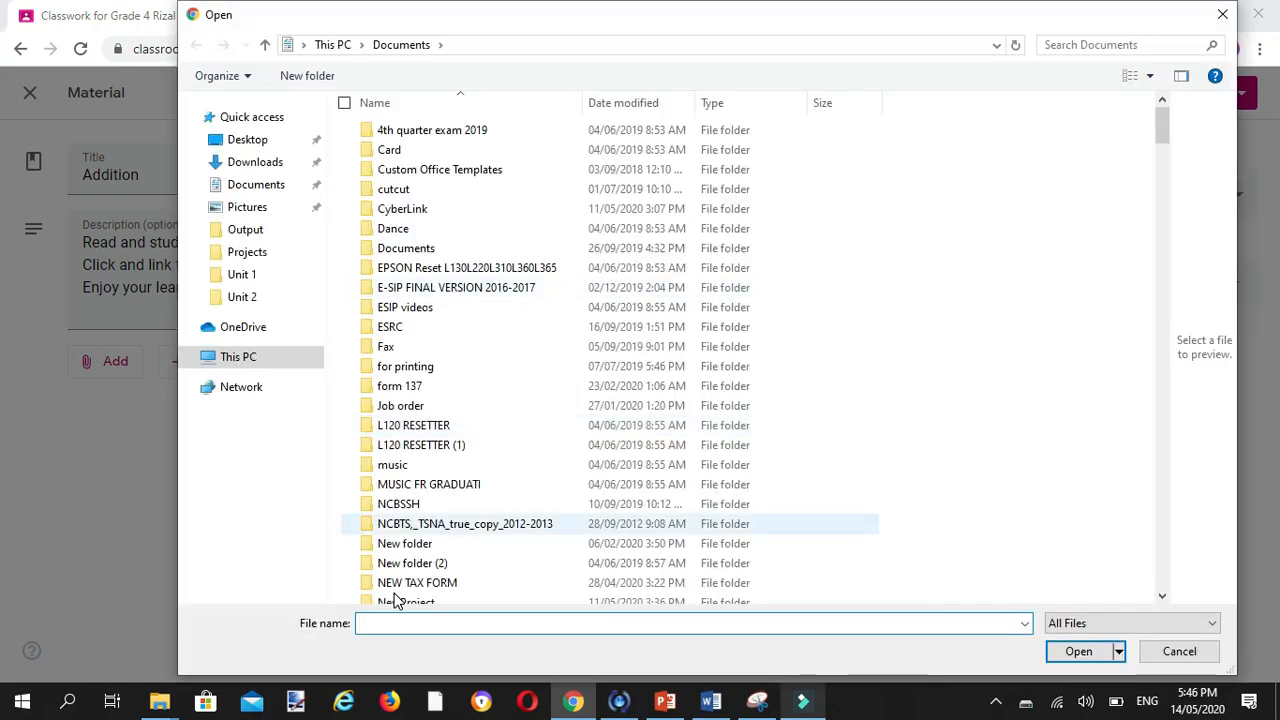
{"action": "type", "text": "add"}
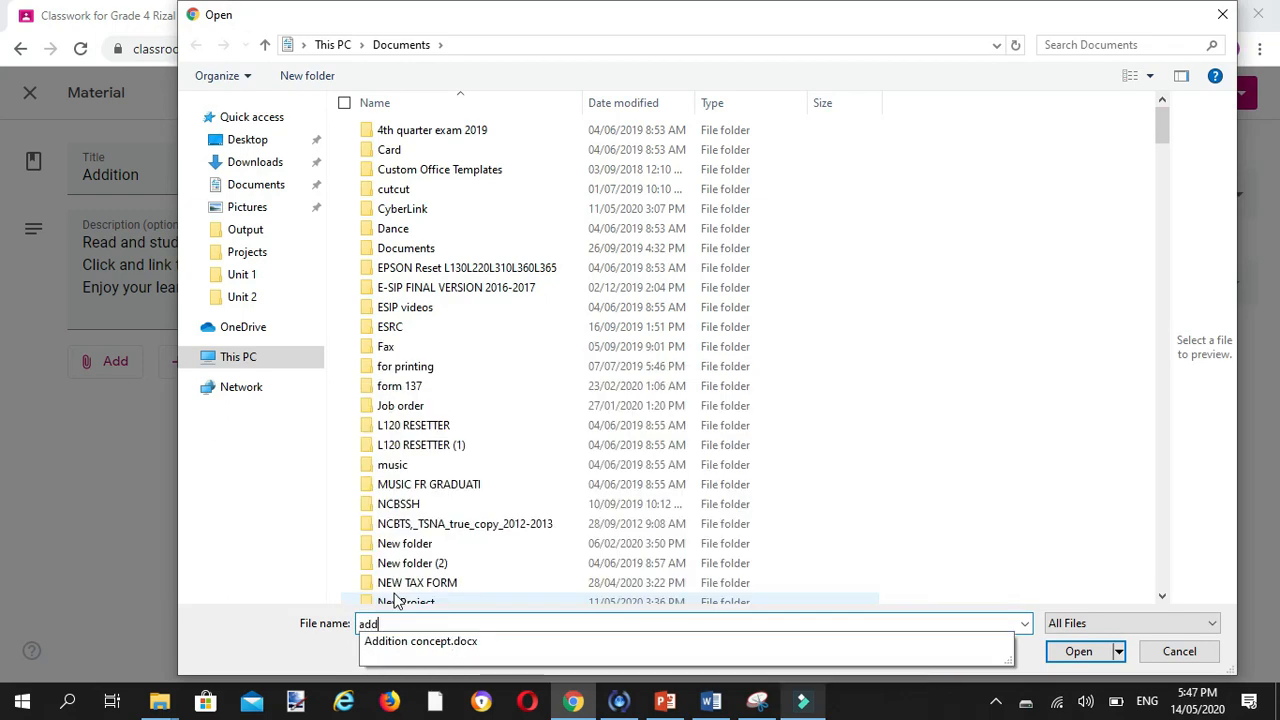
{"action": "left_click", "coordinate": [428, 643]}
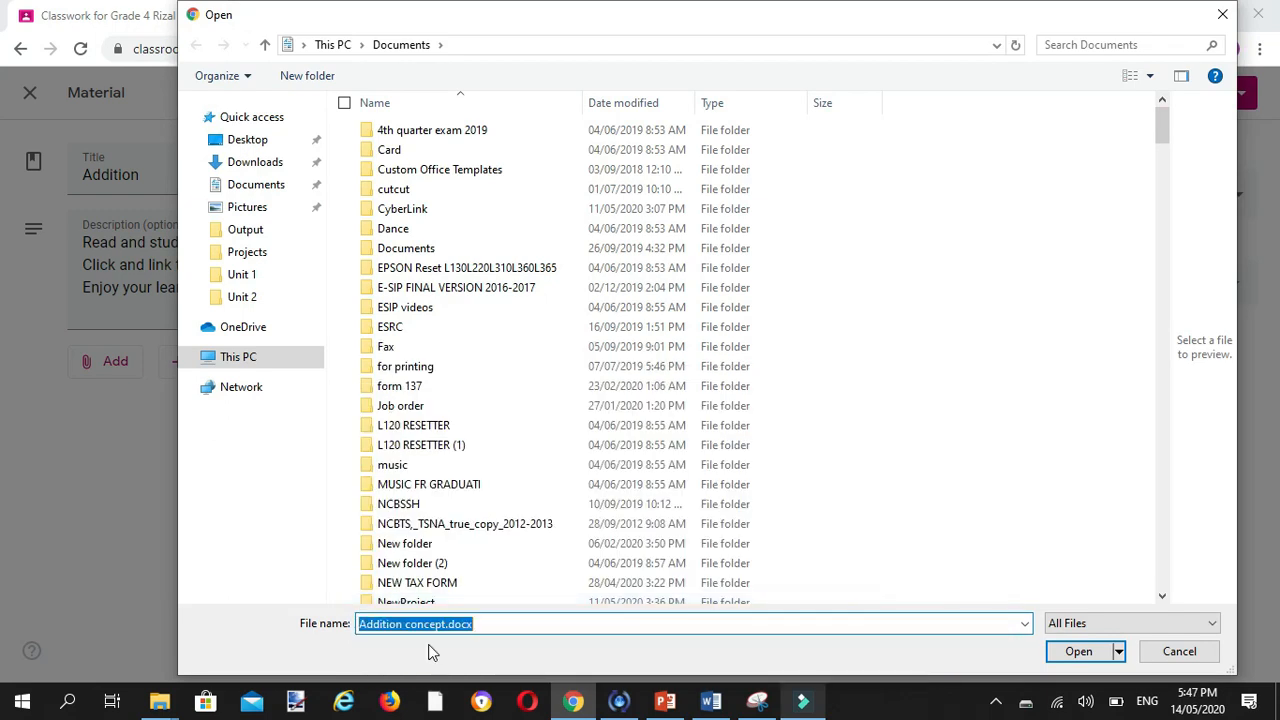
{"action": "left_click", "coordinate": [1090, 652]}
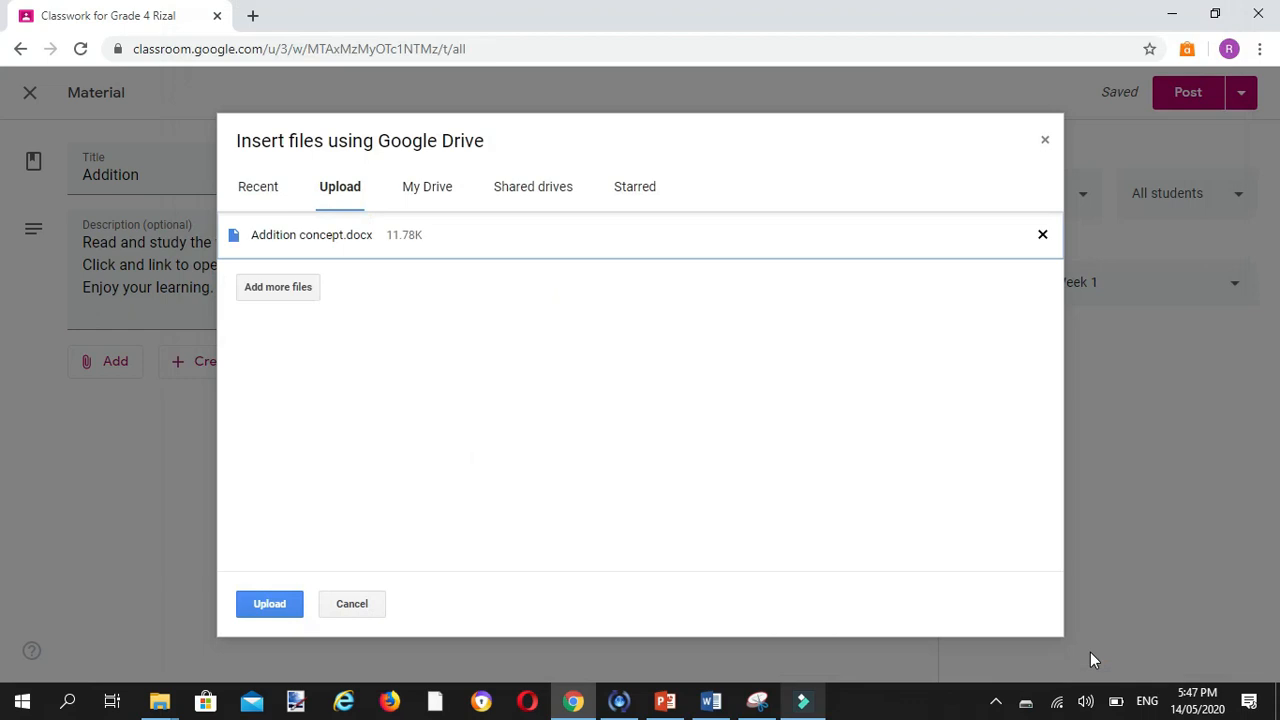
{"action": "left_click", "coordinate": [266, 607]}
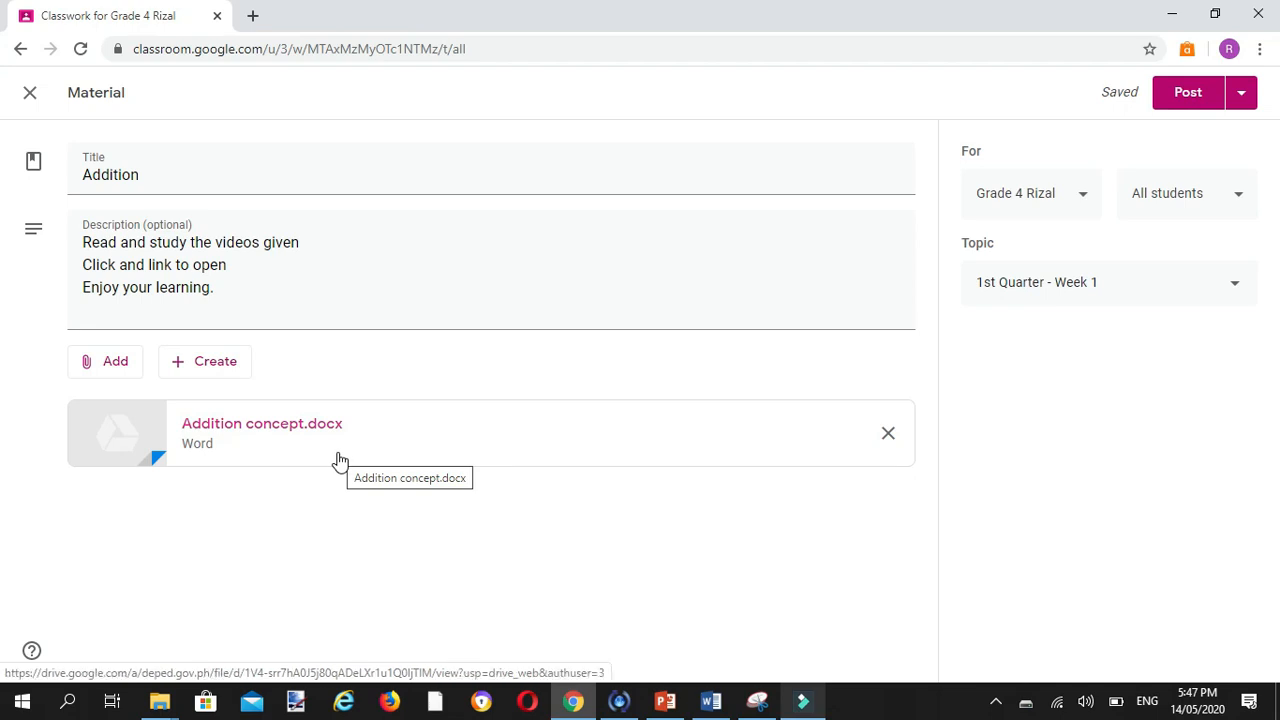
Step: Search YouTube for "math antics addition" and attach the video "Math Antics - Multi-Digit Addition" to the material
{"action": "left_click", "coordinate": [118, 369]}
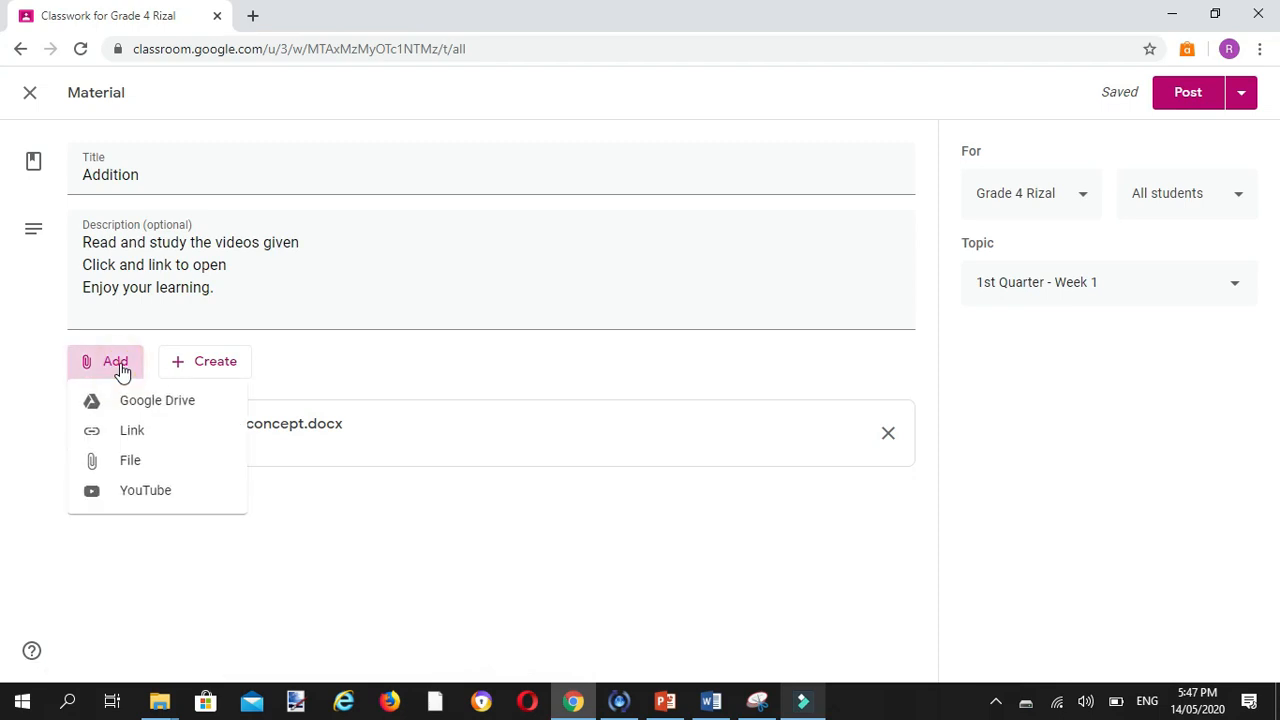
{"action": "left_click", "coordinate": [184, 493]}
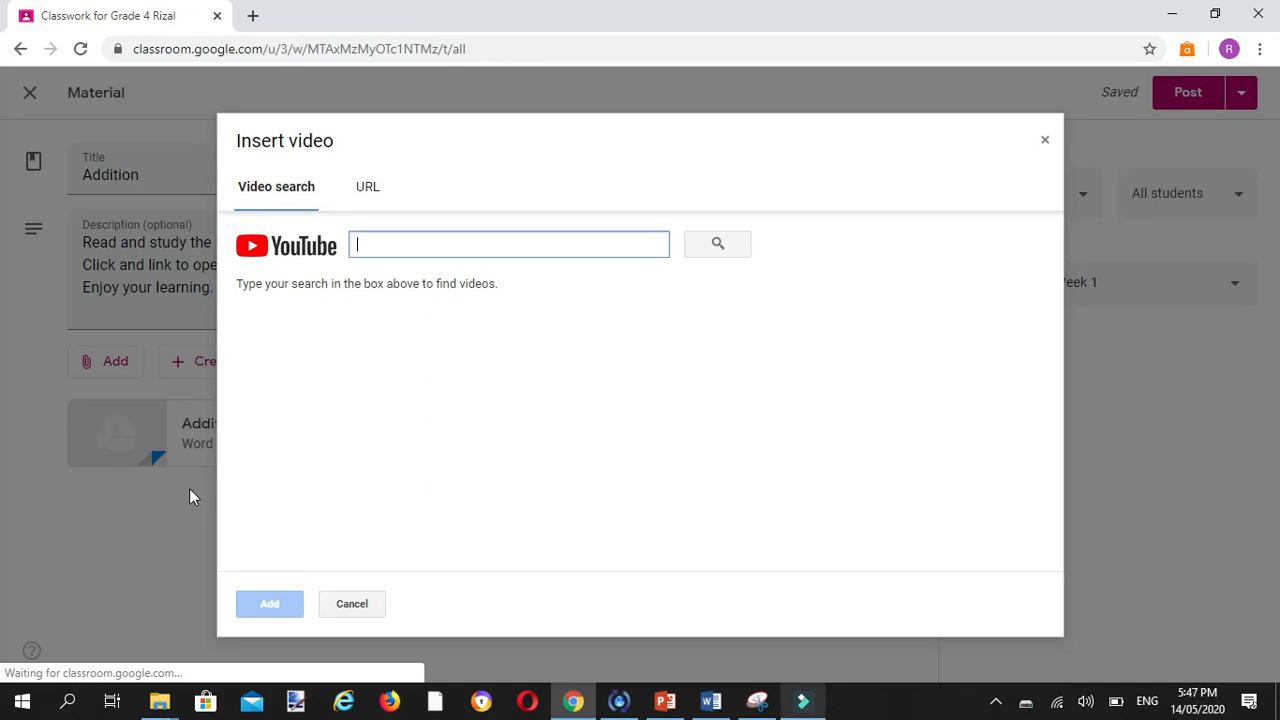
{"action": "type", "text": "math "}
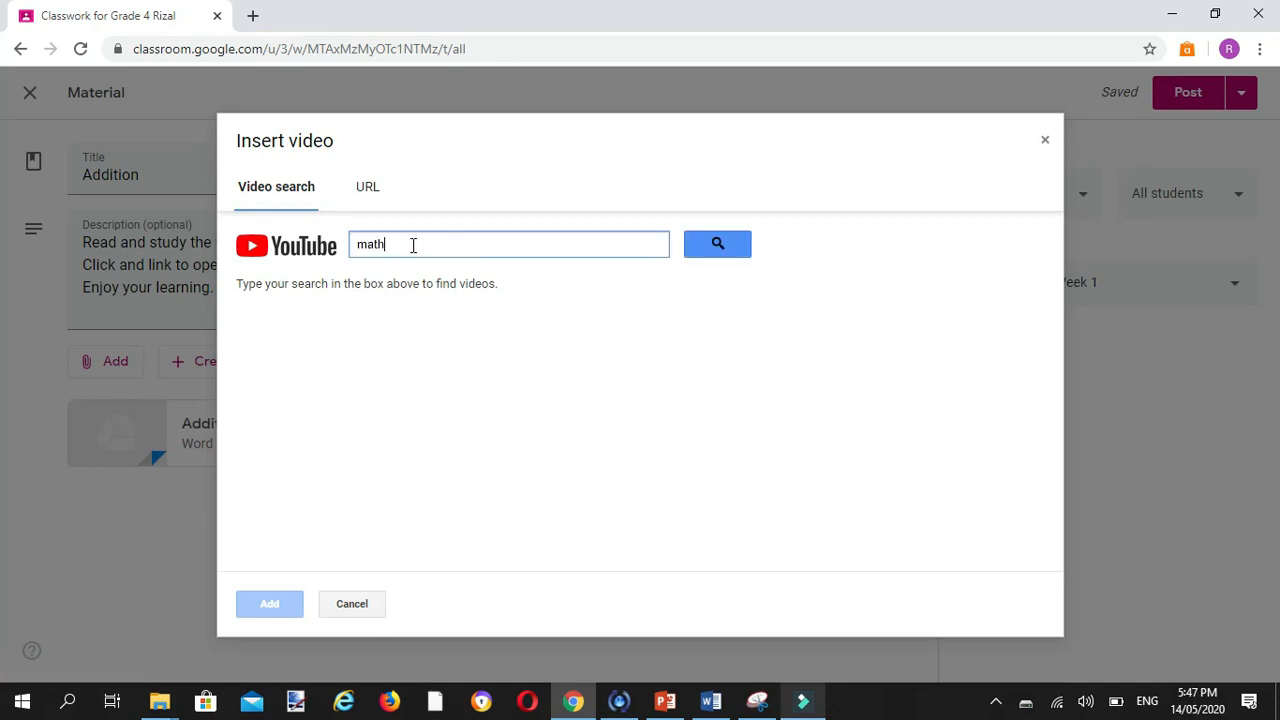
{"action": "type", "text": "antics"}
{"action": "type", "text": "addition"}
{"action": "left_click", "coordinate": [711, 245]}
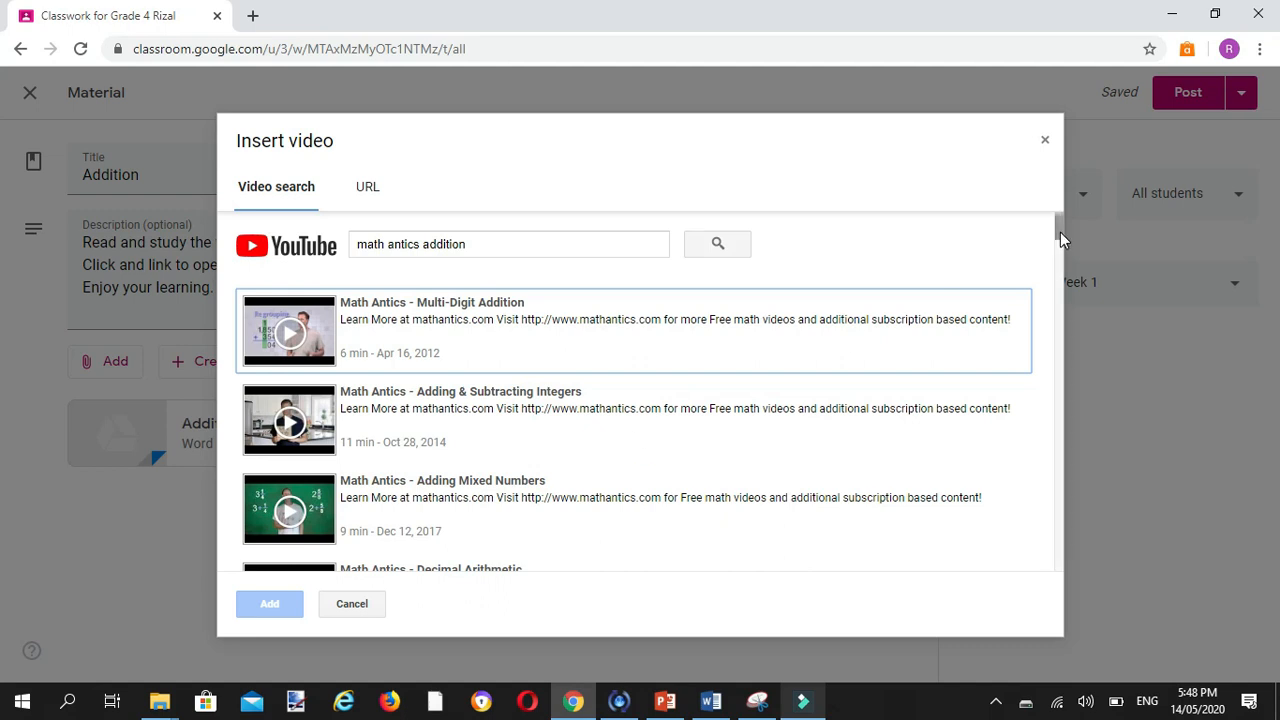
{"action": "left_click_drag", "start_coordinate": [1060, 232], "coordinate": [1067, 200]}
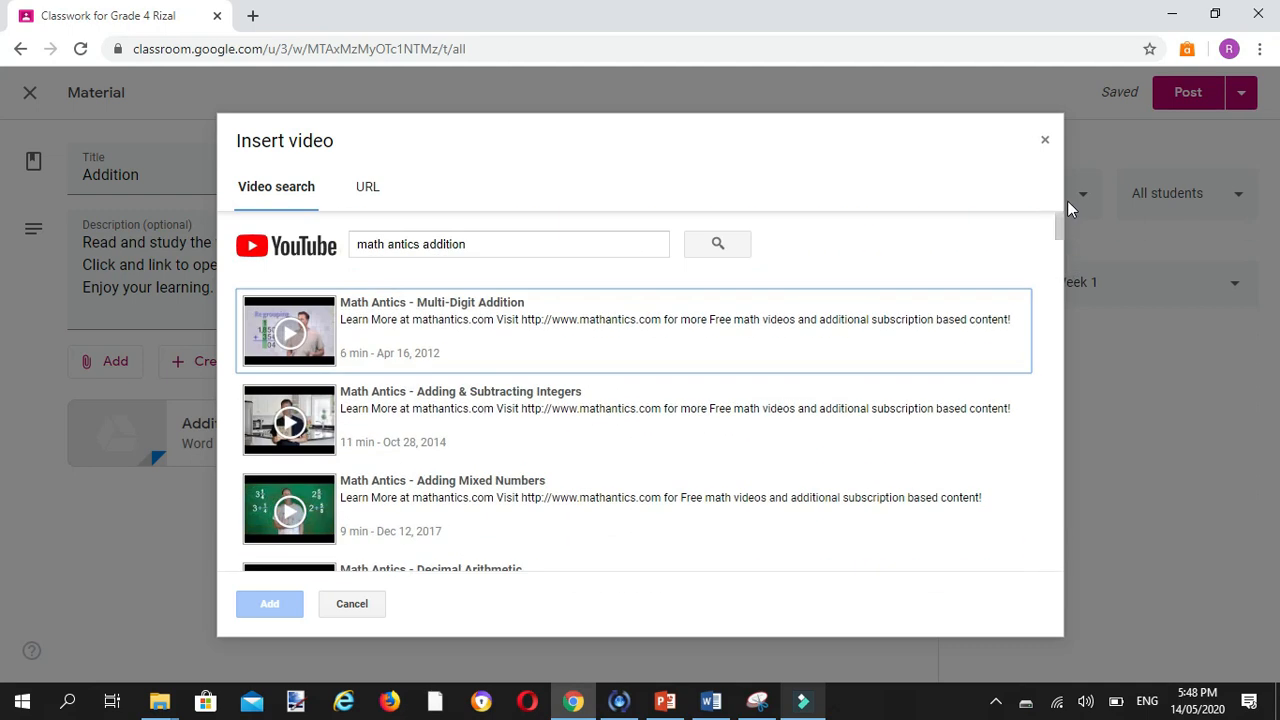
{"action": "left_click", "coordinate": [296, 335]}
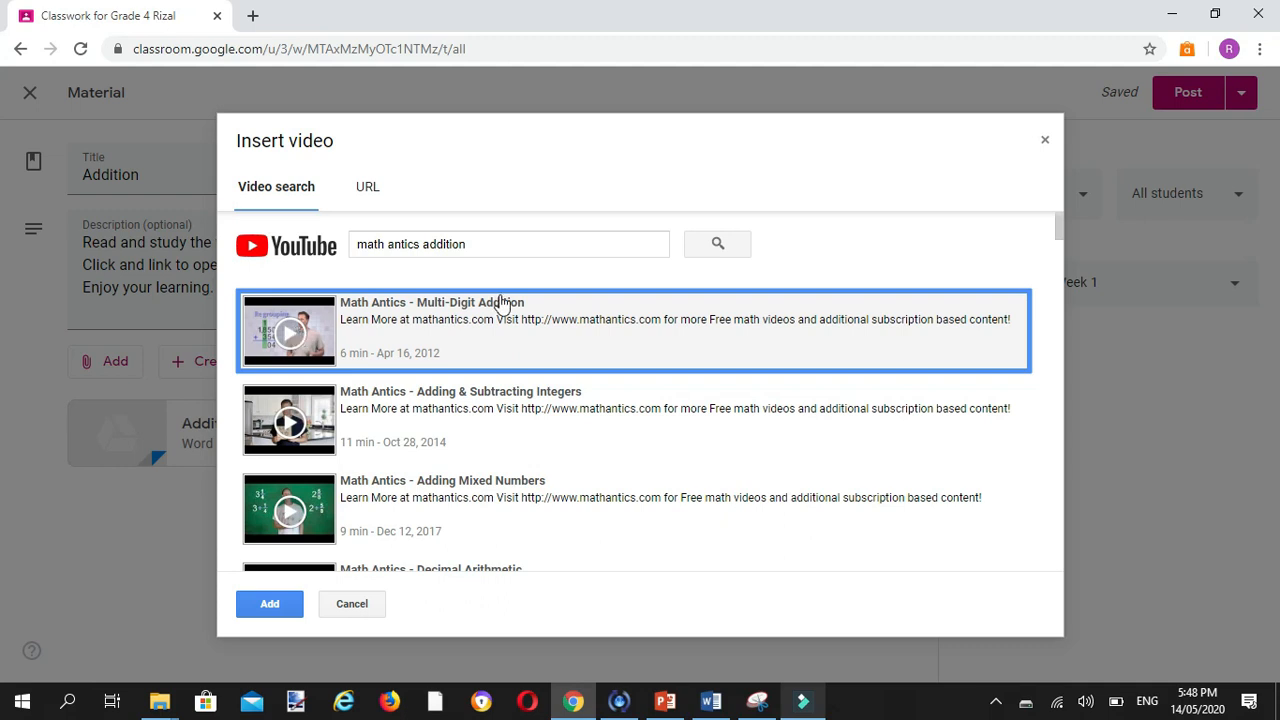
{"action": "left_click", "coordinate": [270, 606]}
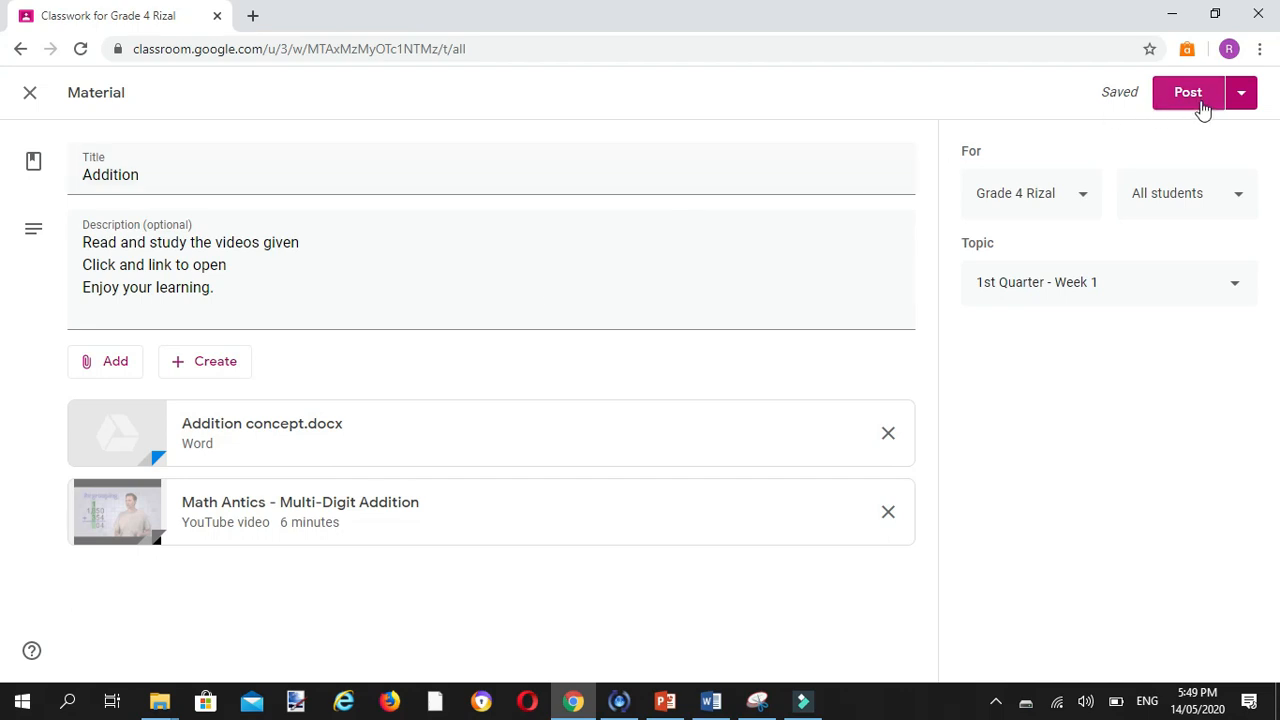
Step: Post the Addition material to the class and expand its entry under 1st Quarter - Week 1
{"action": "left_click", "coordinate": [1243, 101]}
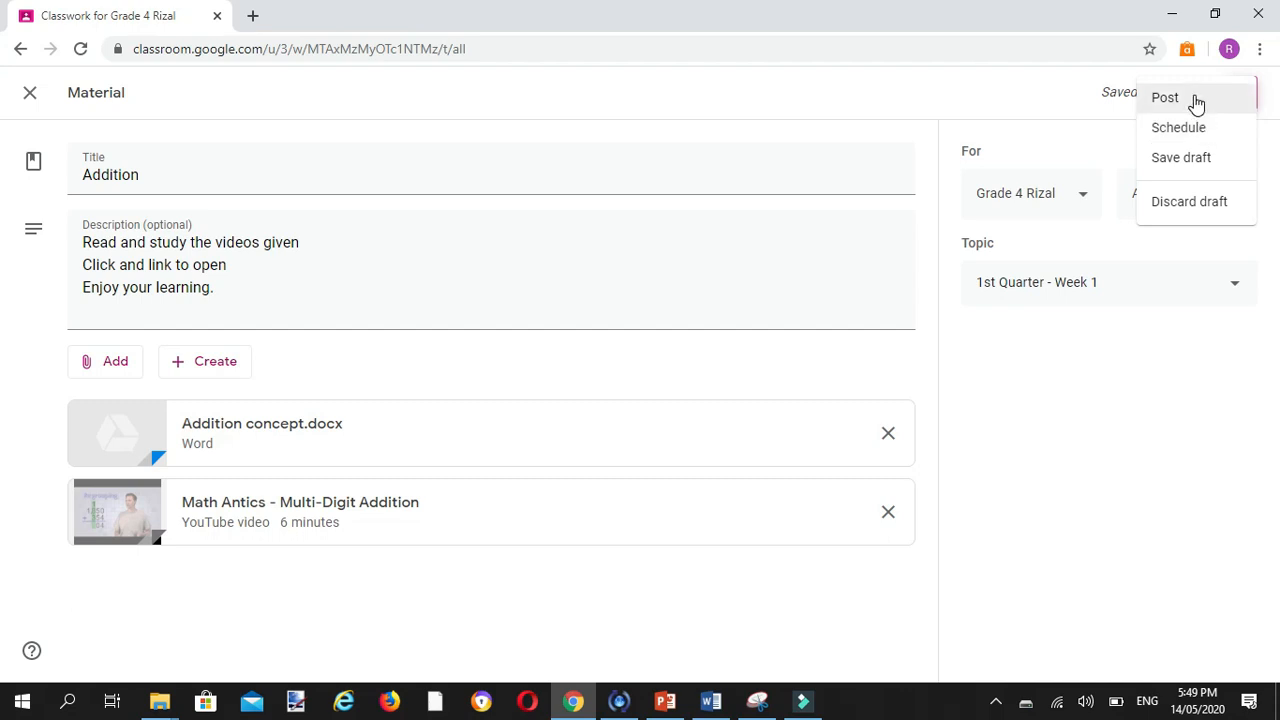
{"action": "left_click", "coordinate": [1165, 97]}
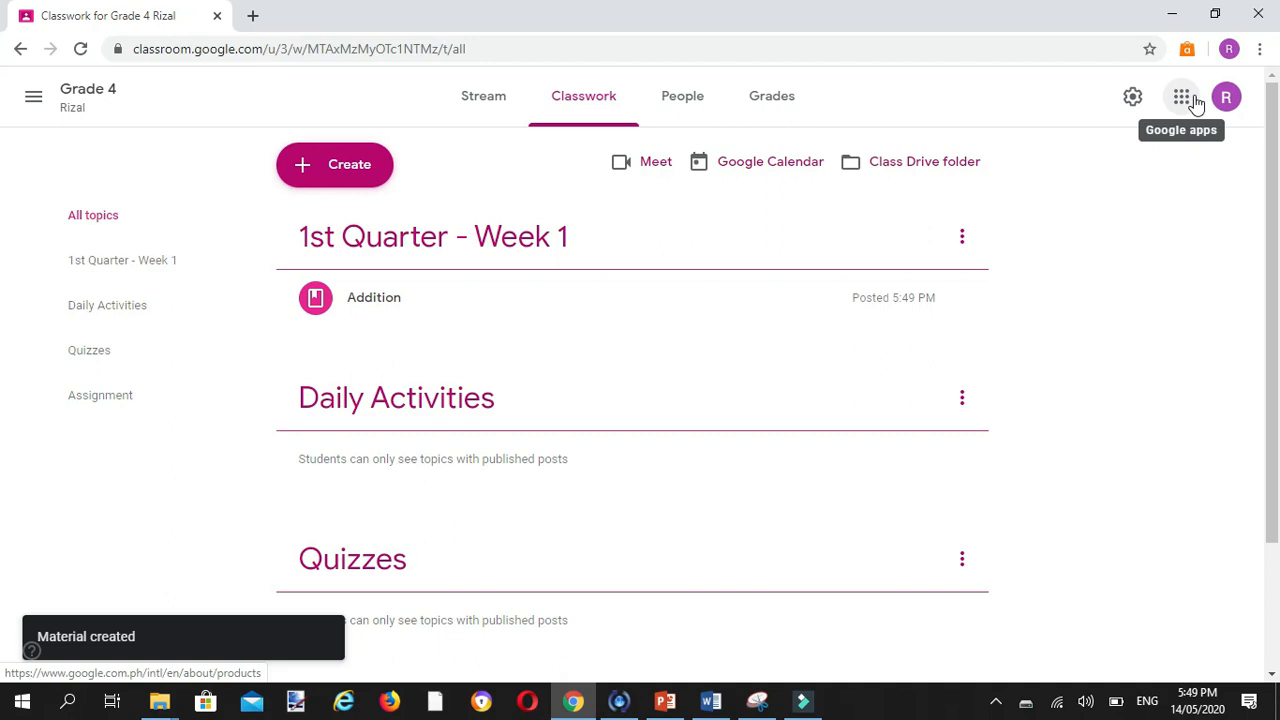
{"action": "left_click", "coordinate": [391, 305]}
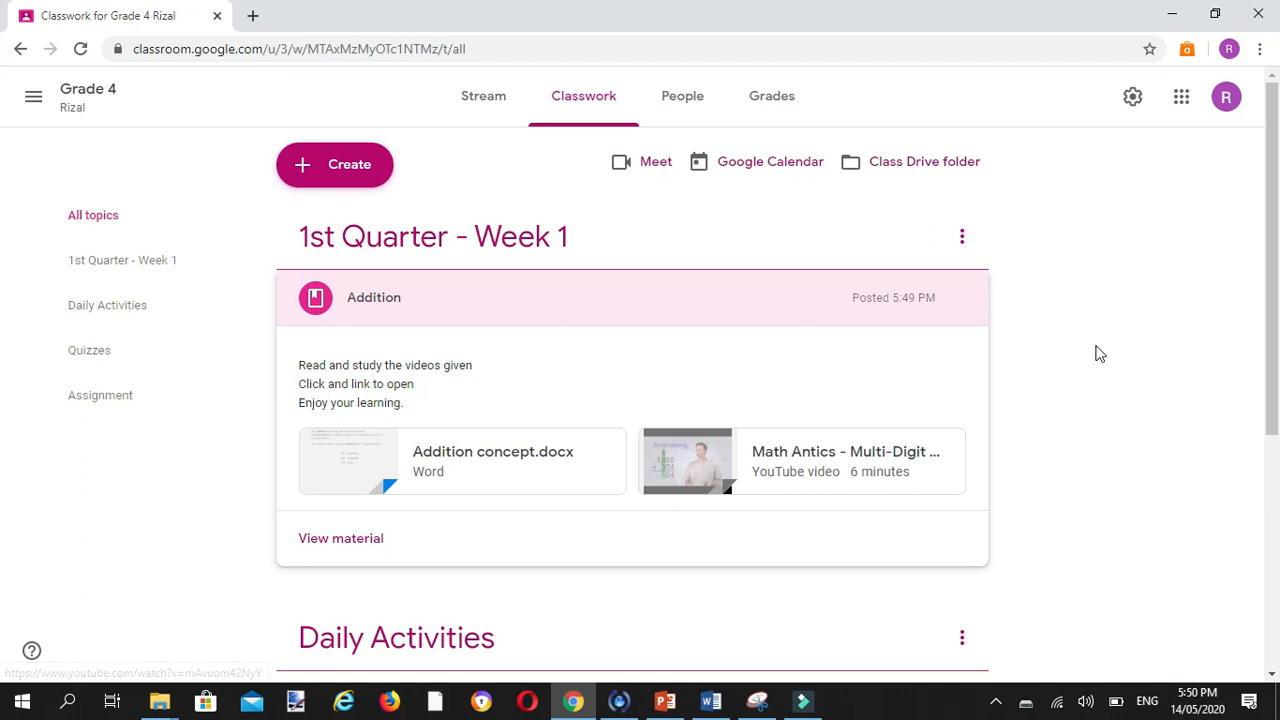
Step: Look over the classwork page from the Addition material down to the Daily Activities and Quizzes topics, including the available post types
{"action": "left_click", "coordinate": [1273, 300]}
{"action": "left_click_drag", "start_coordinate": [1273, 300], "coordinate": [549, 477]}
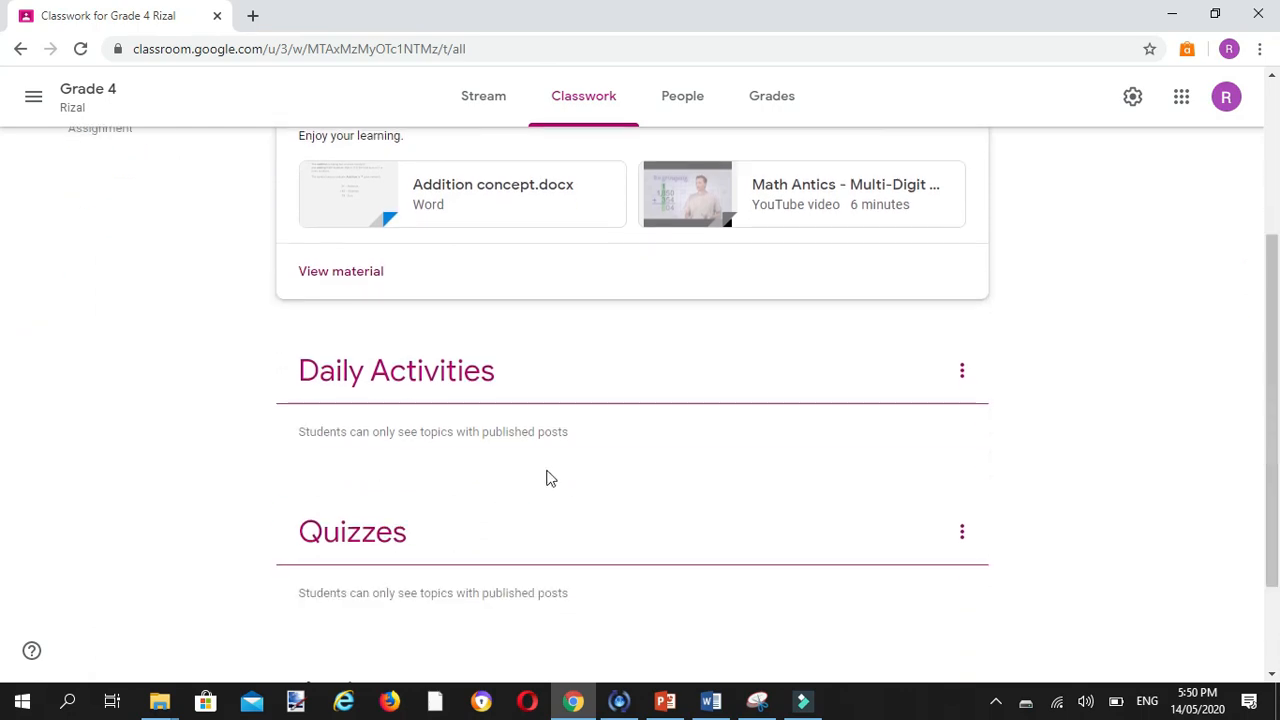
{"action": "left_click", "coordinate": [488, 435]}
{"action": "left_click_drag", "start_coordinate": [1266, 429], "coordinate": [1266, 276]}
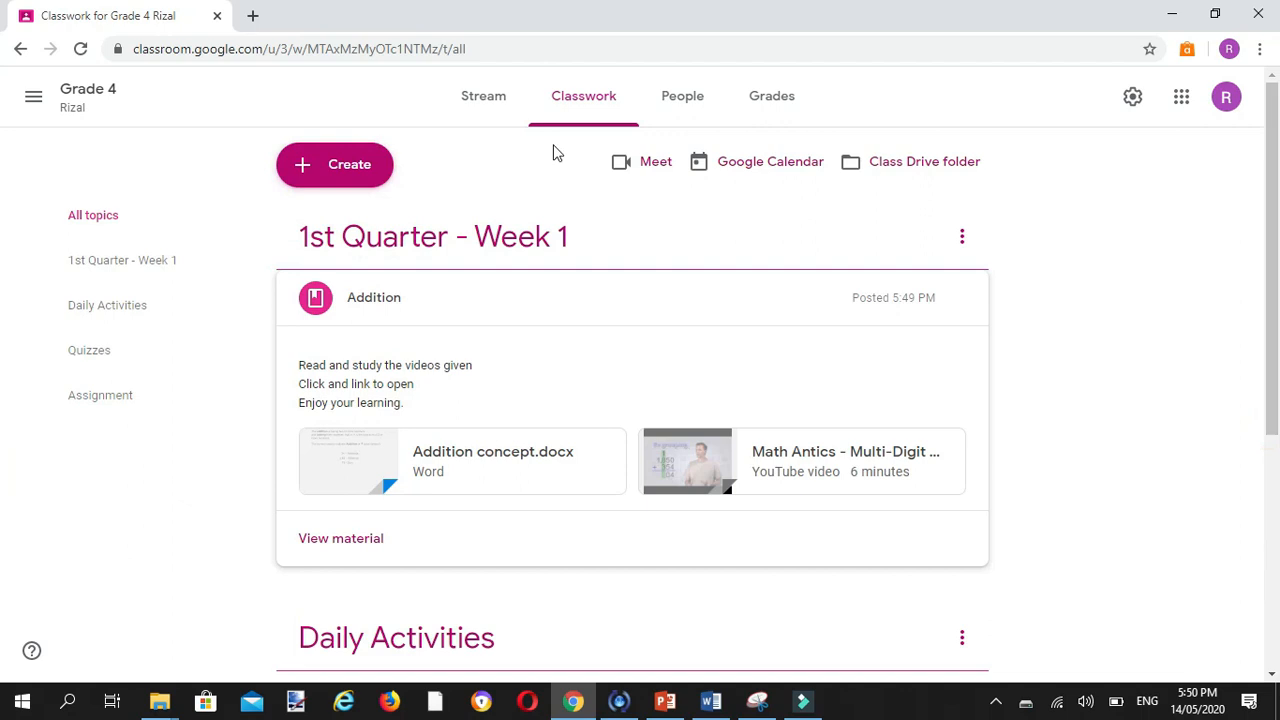
{"action": "left_click", "coordinate": [383, 170]}
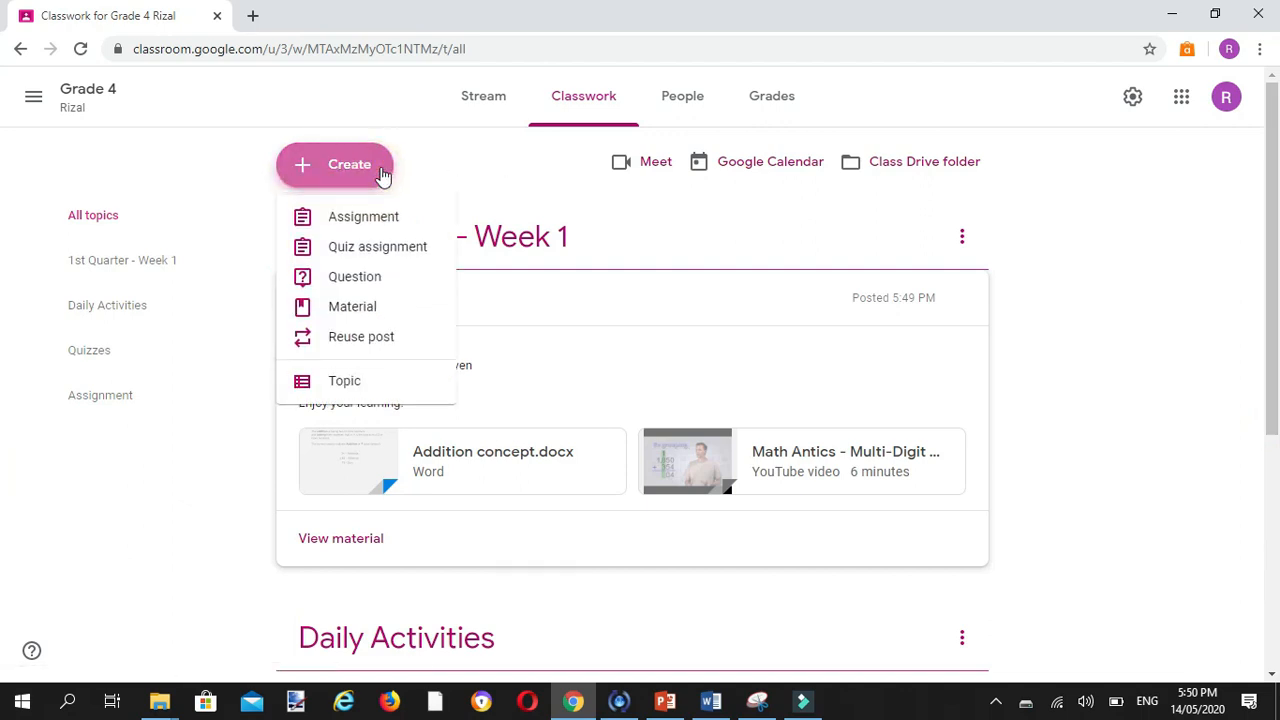
{"action": "left_click_drag", "start_coordinate": [1272, 294], "coordinate": [1271, 437]}
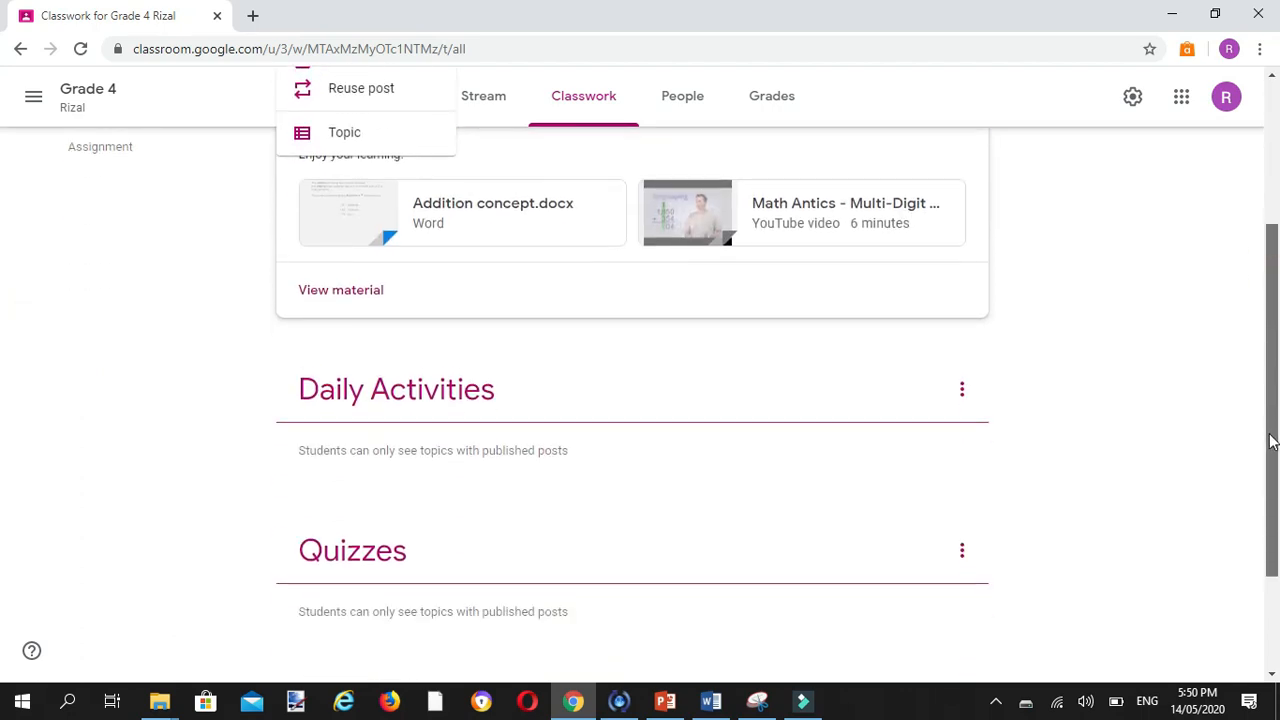
{"action": "left_click", "coordinate": [1122, 334]}
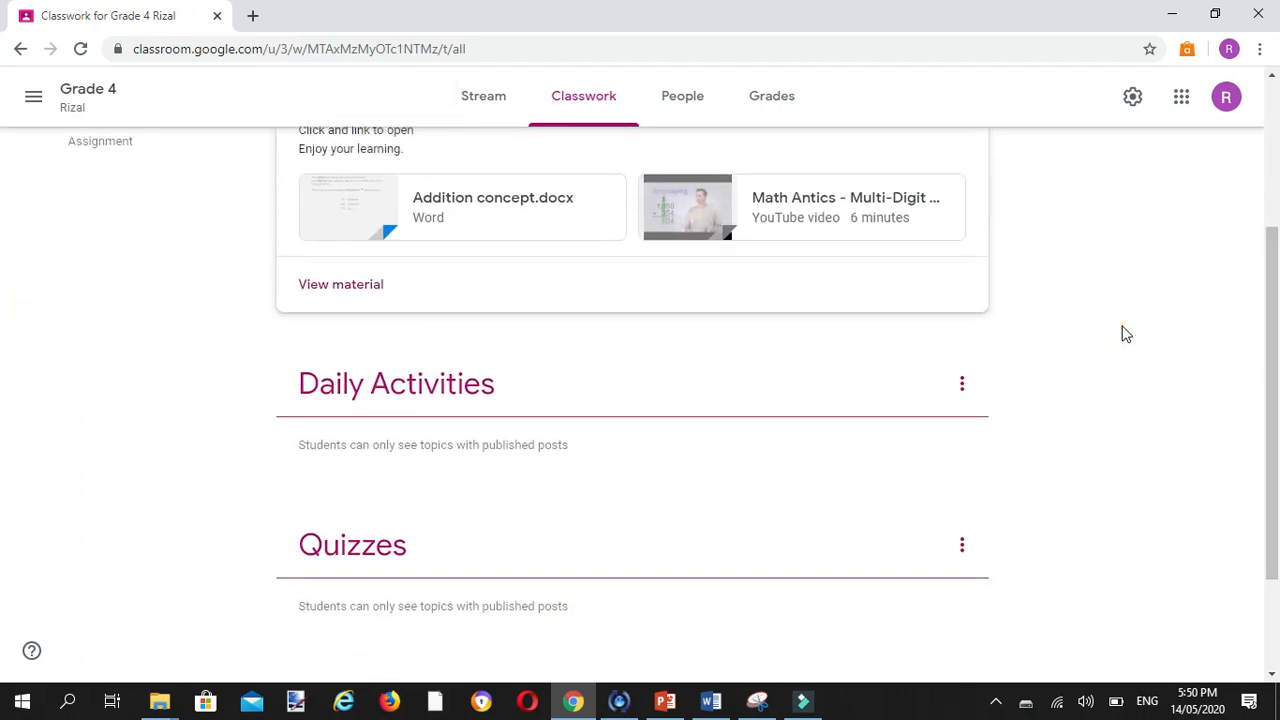
{"action": "left_click_drag", "start_coordinate": [1274, 336], "coordinate": [1274, 176]}
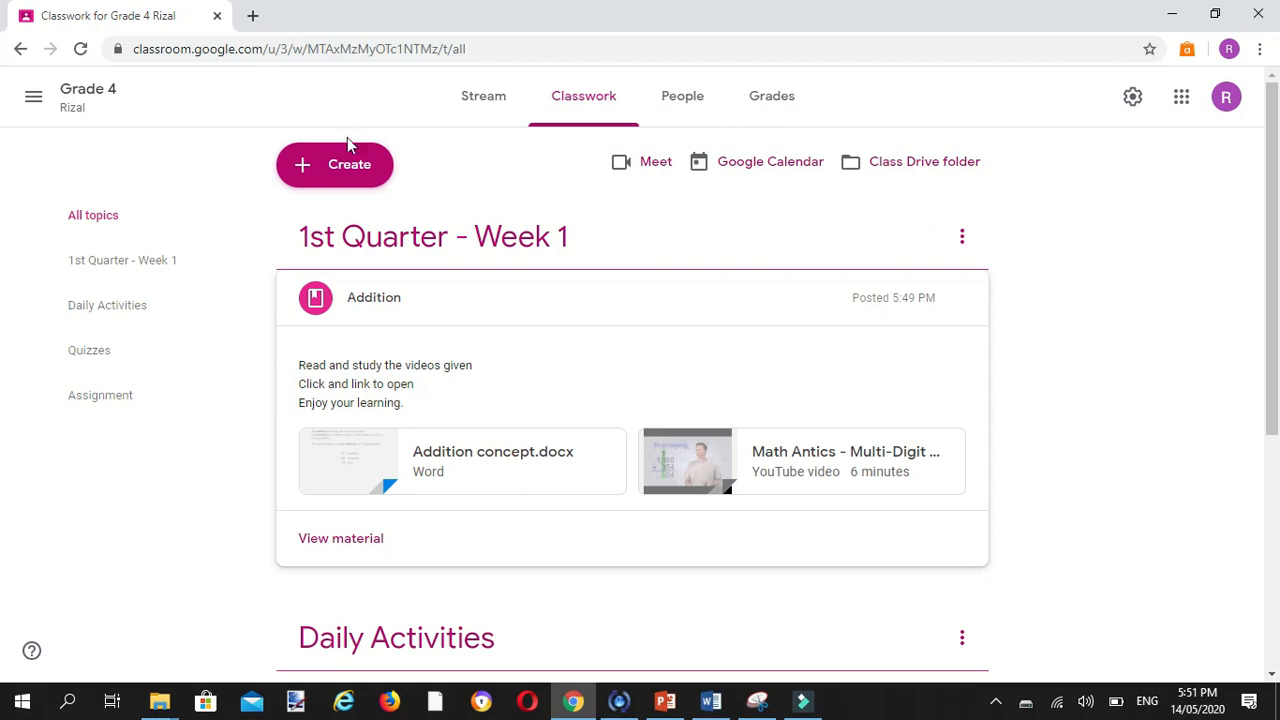
Step: Create a short-answer question reading "What is the importance of addition in real life?"
{"action": "left_click", "coordinate": [345, 168]}
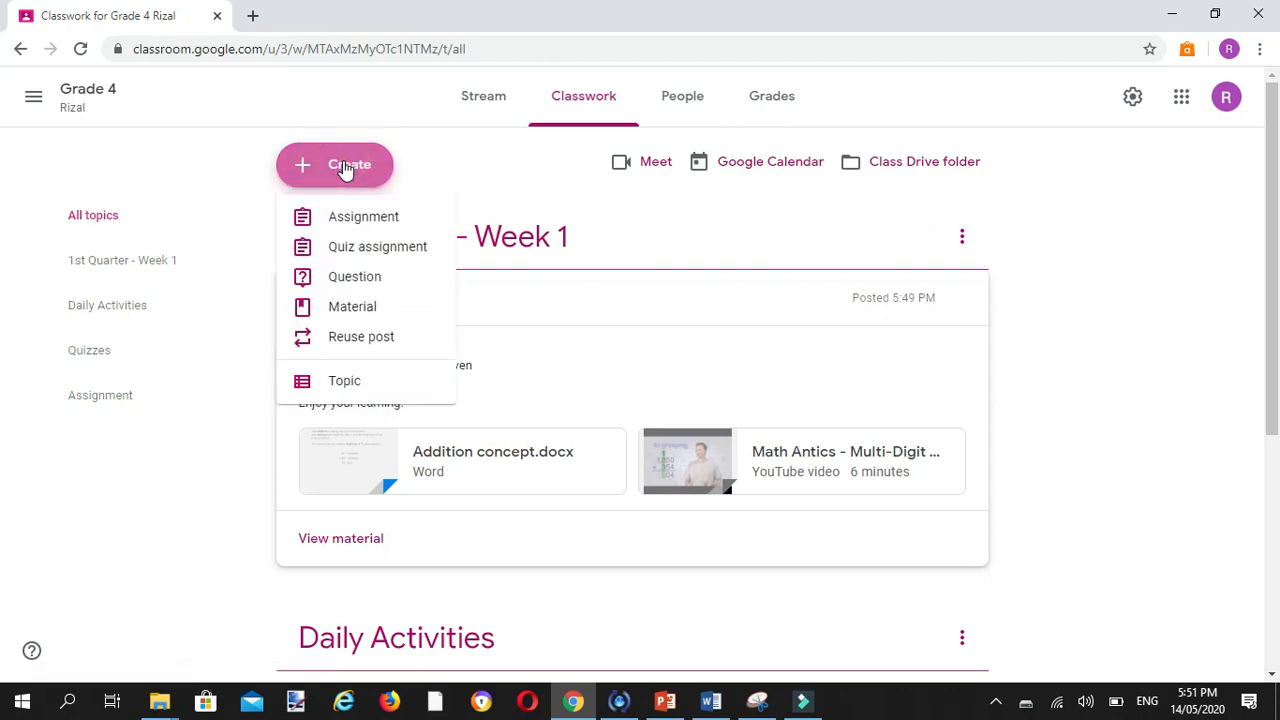
{"action": "left_click", "coordinate": [380, 285]}
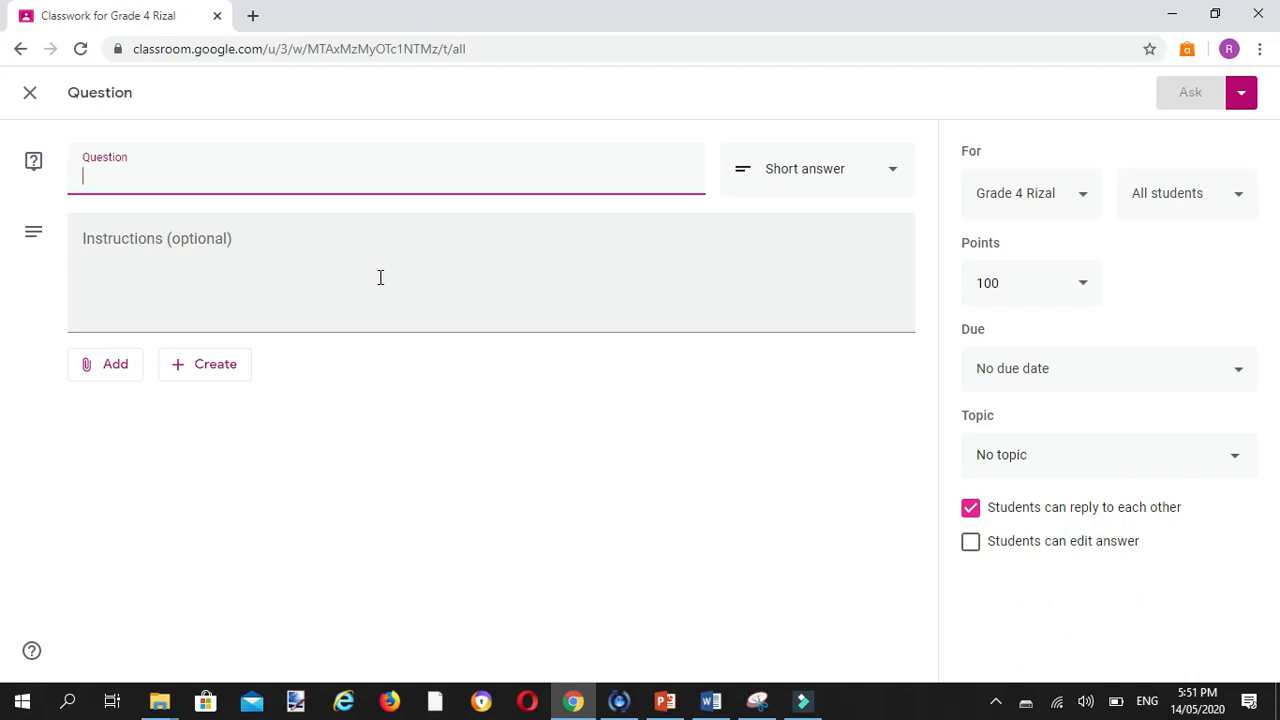
{"action": "type", "text": "What is"}
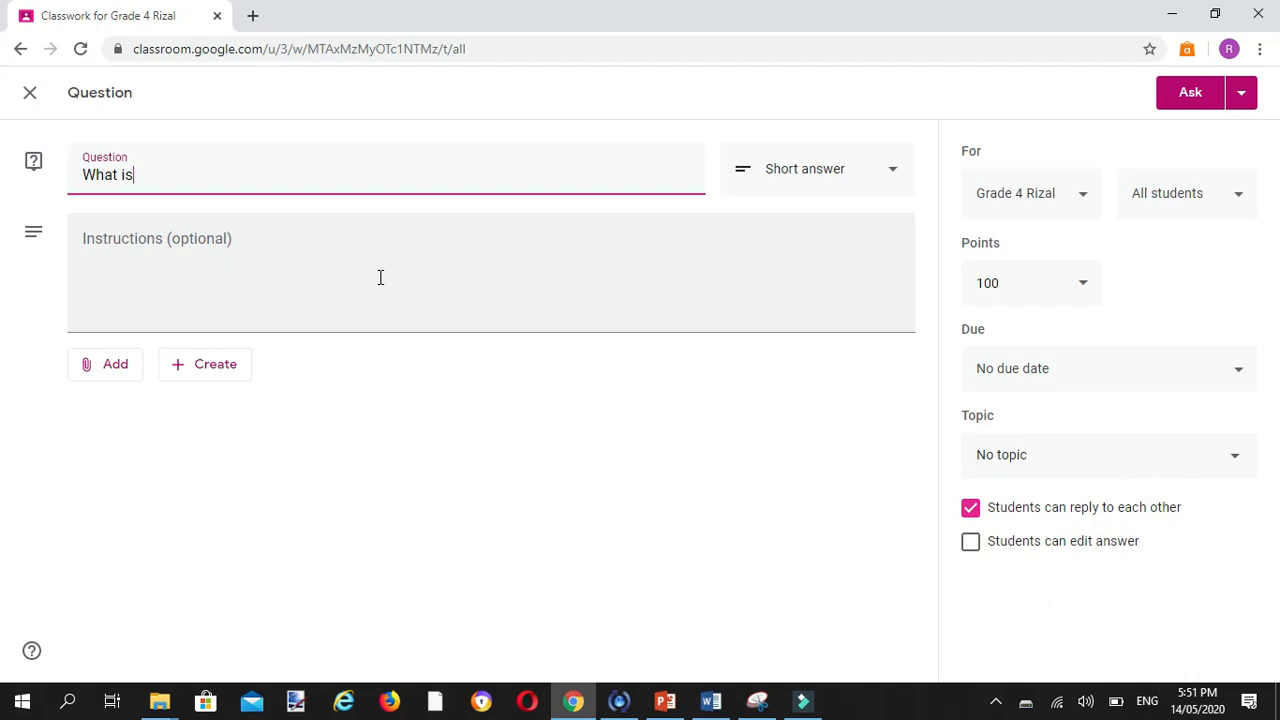
{"action": "type", "text": " the importance of "}
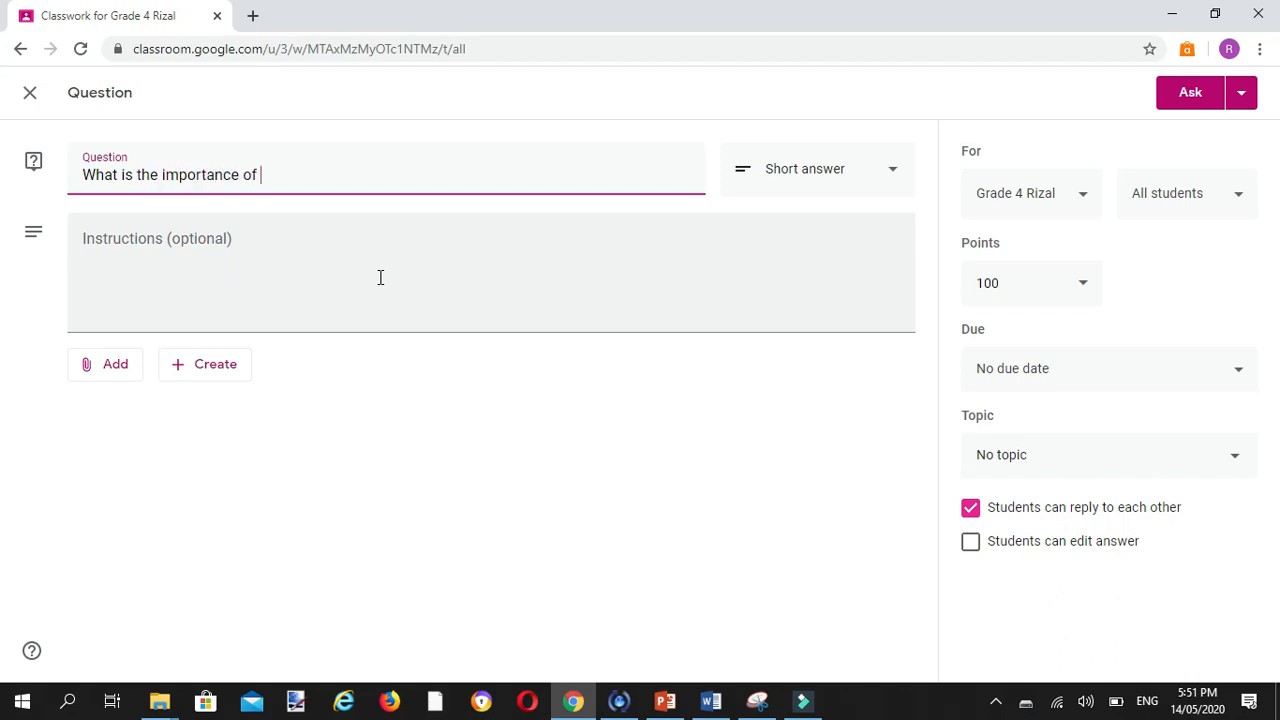
{"action": "type", "text": "additionin real life?"}
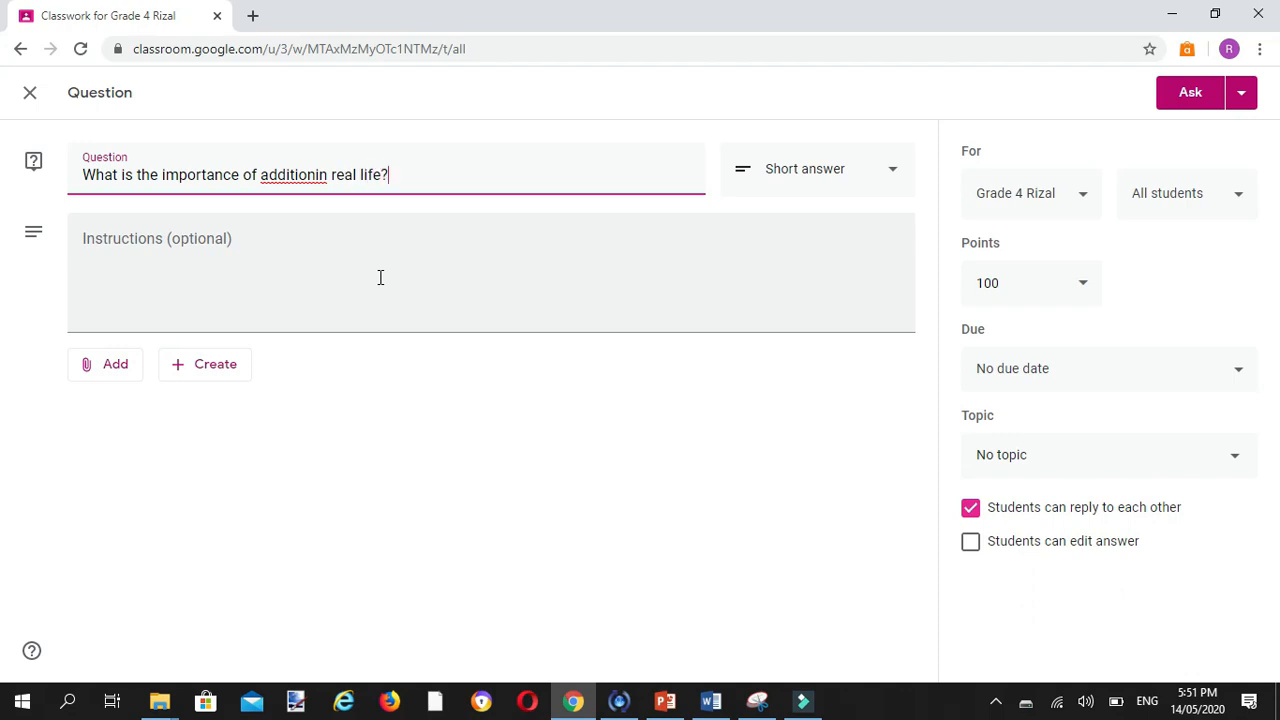
{"action": "left_click", "coordinate": [315, 174]}
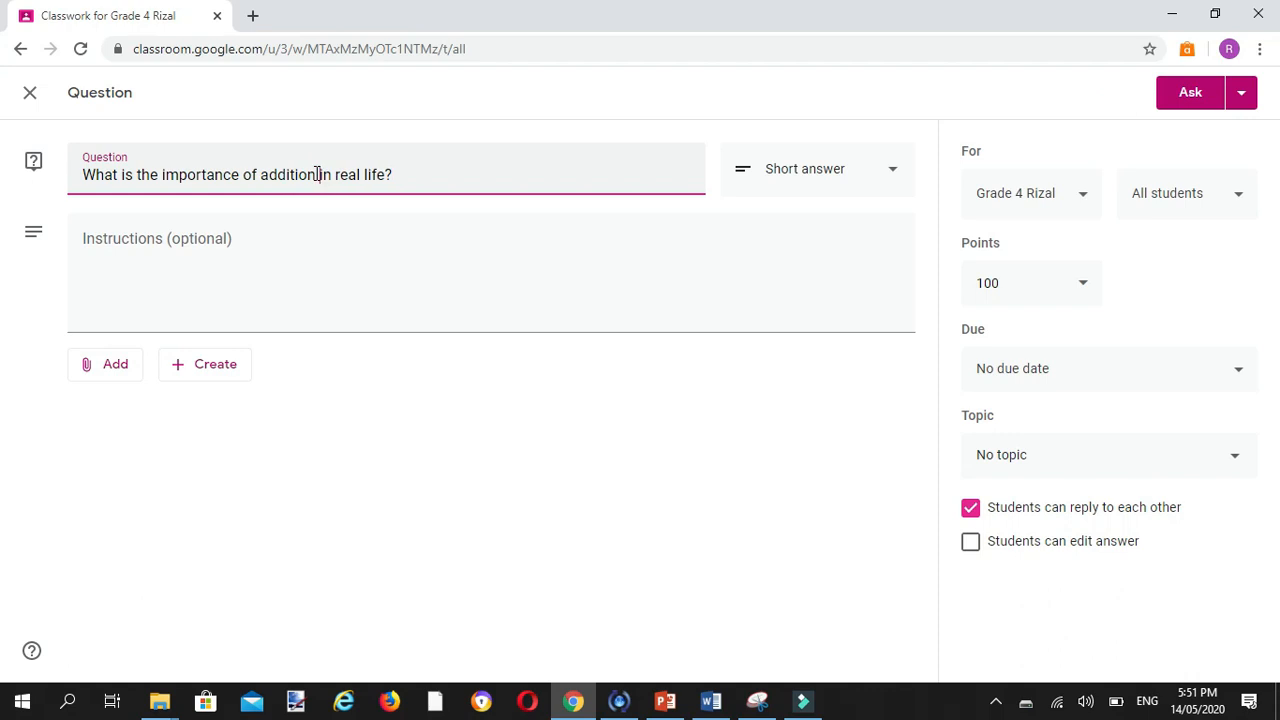
Step: Reword the end of the question so it reads "What is the importance of addition in your life today and in the future?"
{"action": "left_click", "coordinate": [449, 180]}
{"action": "key", "text": "BackSpace"}
{"action": "key", "text": "BackSpace"}
{"action": "key", "text": "BackSpace"}
{"action": "key", "text": "BackSpace"}
{"action": "key", "text": "BackSpace"}
{"action": "key", "text": "BackSpace"}
{"action": "key", "text": "BackSpace"}
{"action": "key", "text": "BackSpace"}
{"action": "key", "text": "BackSpace"}
{"action": "key", "text": "BackSpace"}
{"action": "type", "text": "your life"}
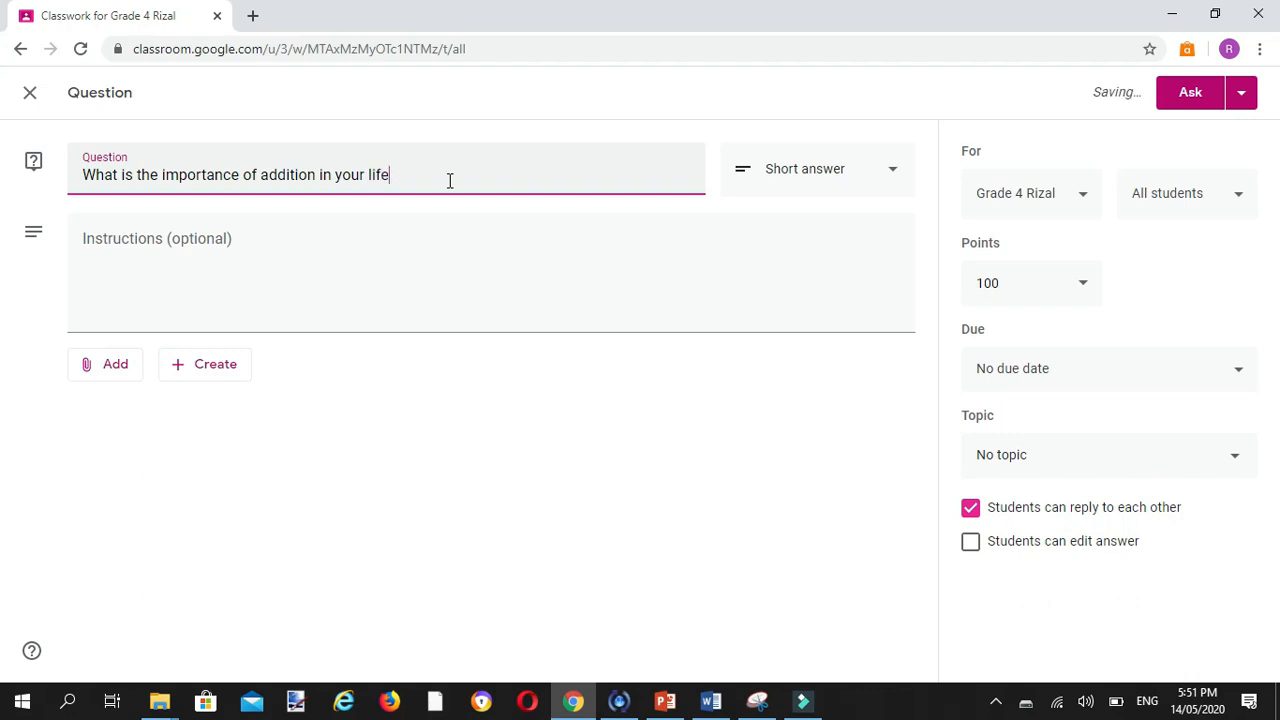
{"action": "type", "text": " today and in the fut"}
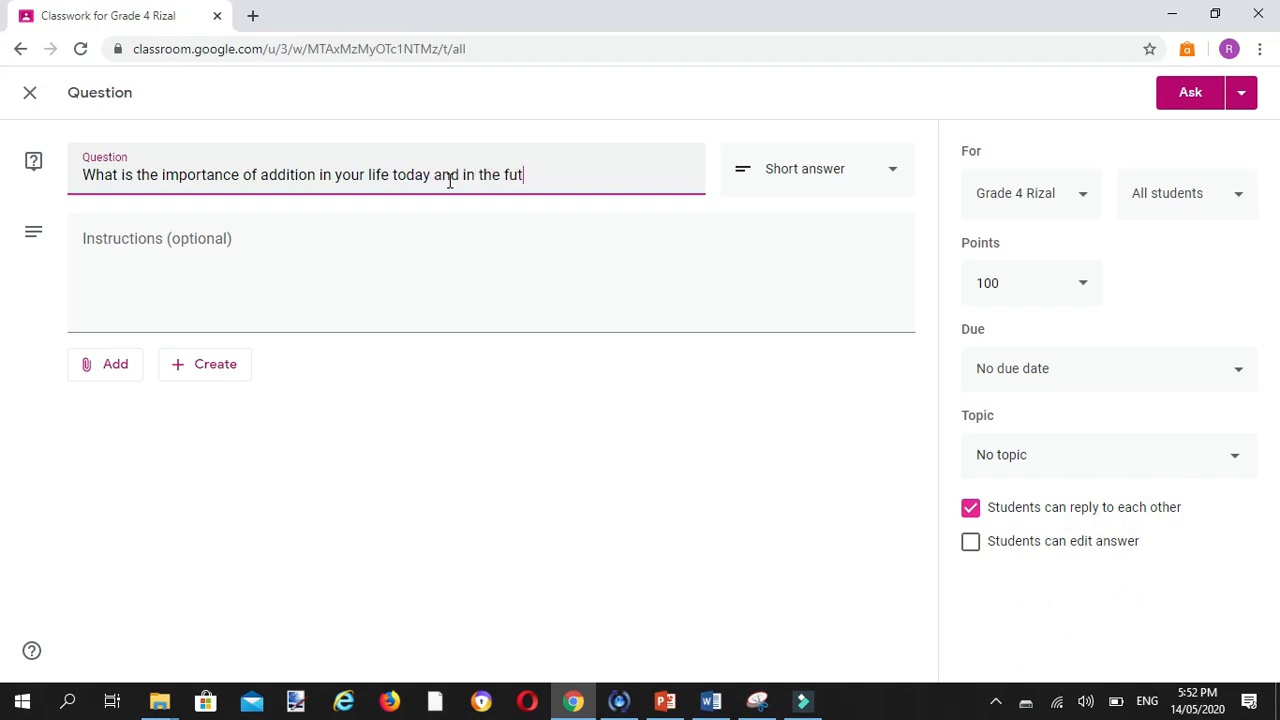
{"action": "type", "text": "ure?"}
{"action": "left_click", "coordinate": [263, 255]}
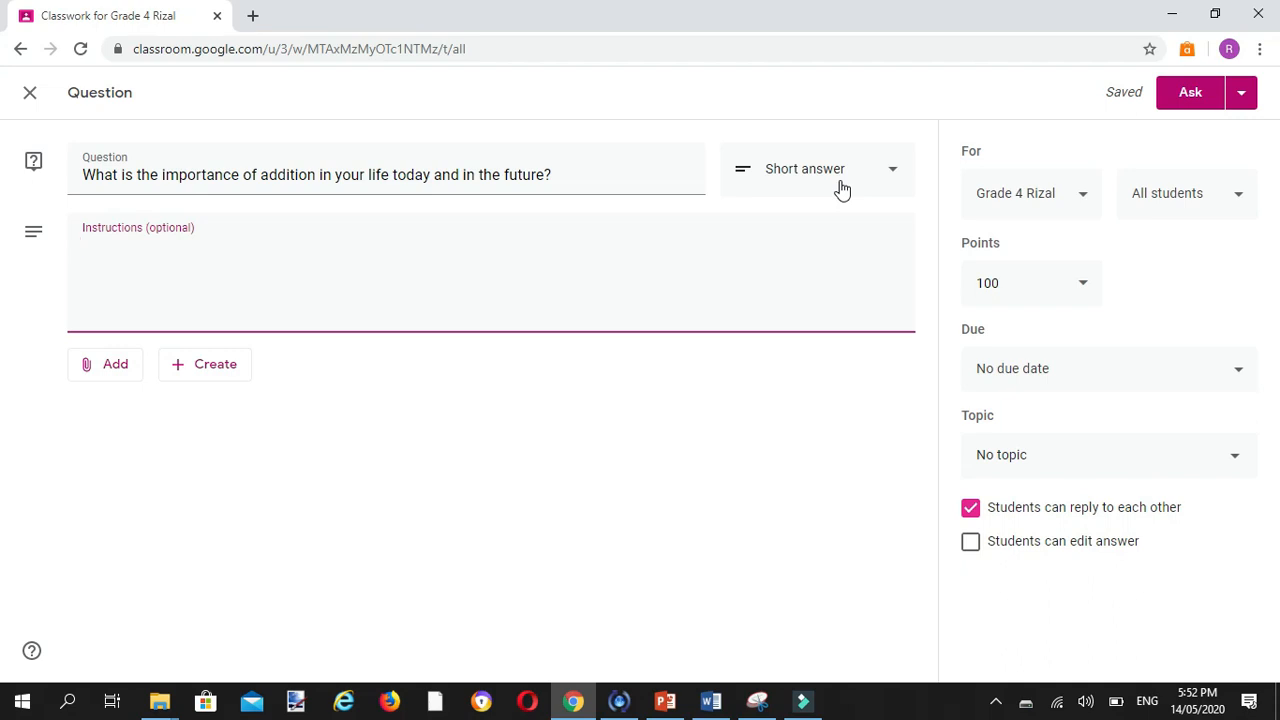
Step: Check the due date setting without assigning a date and file the question under the topic 1st Quarter - Week 1
{"action": "left_click", "coordinate": [1144, 372]}
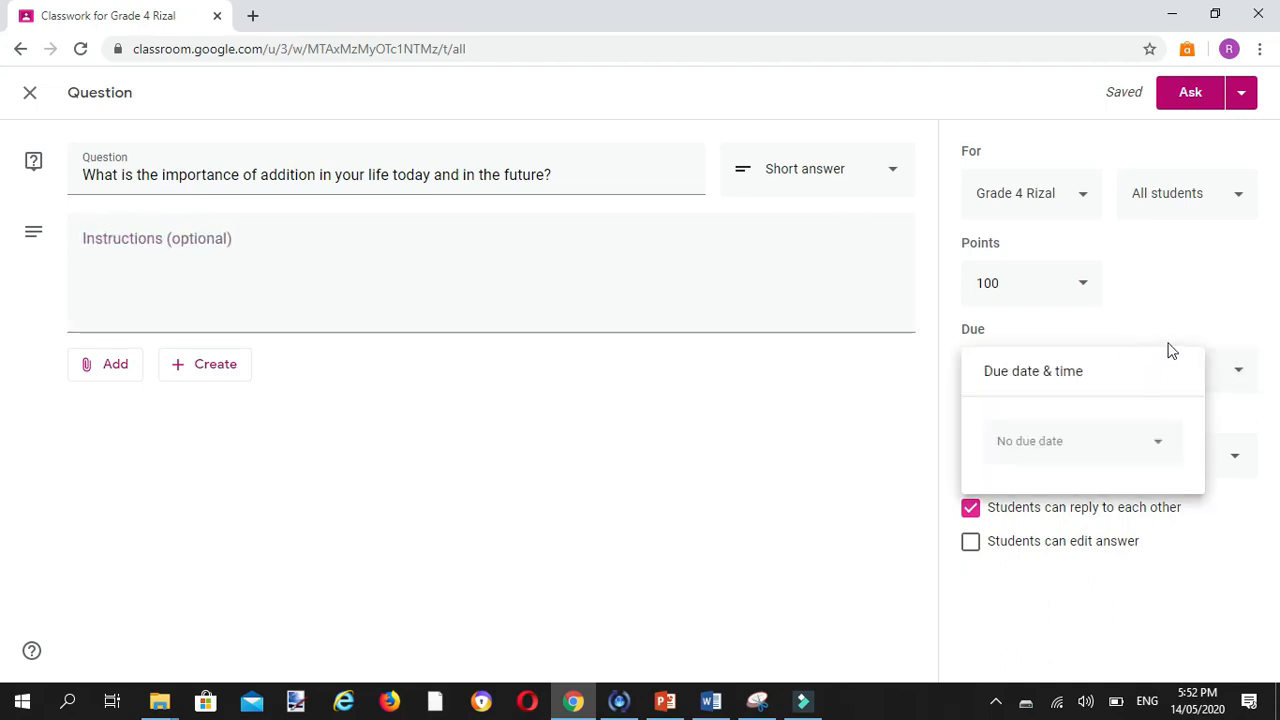
{"action": "left_click", "coordinate": [872, 420]}
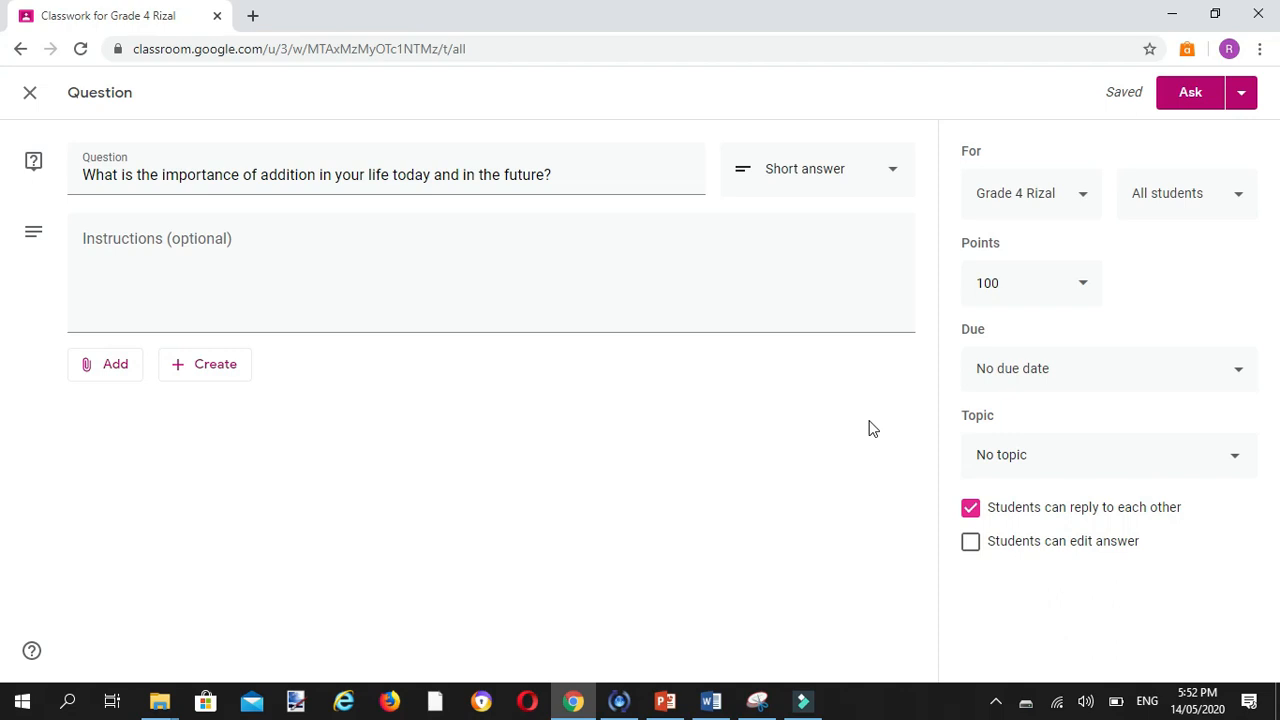
{"action": "left_click", "coordinate": [1082, 455]}
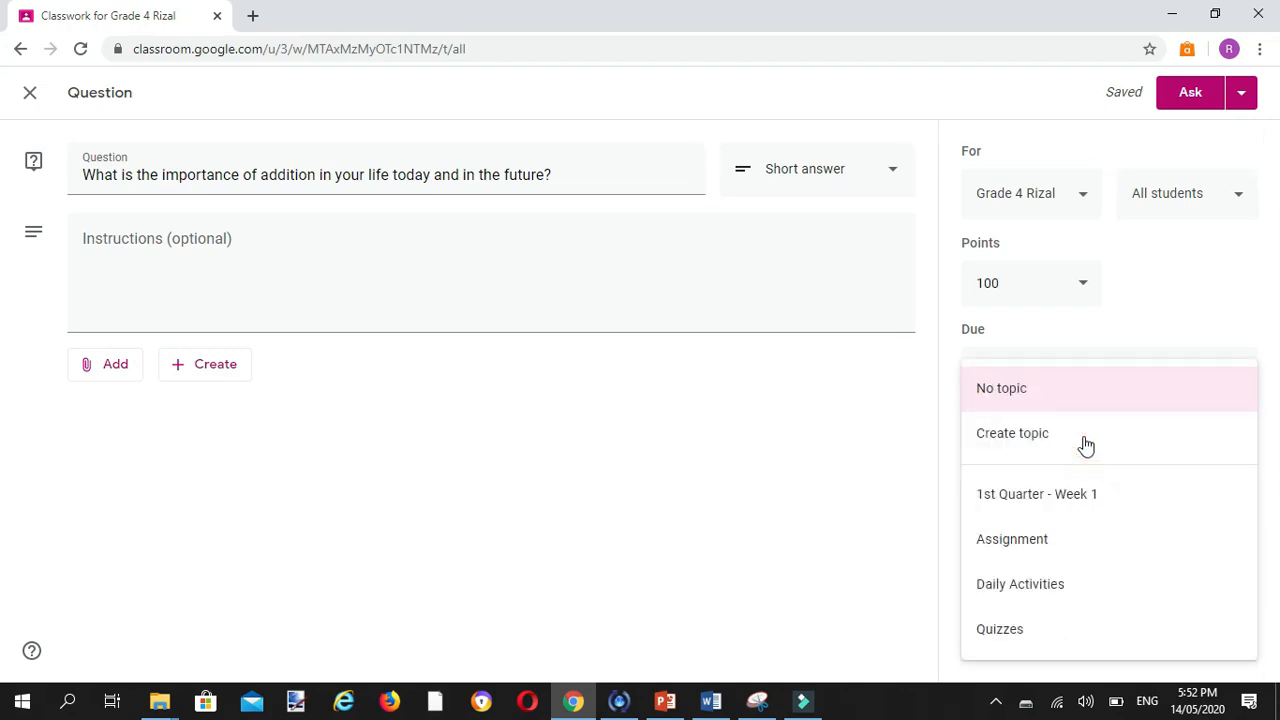
{"action": "left_click", "coordinate": [1110, 500]}
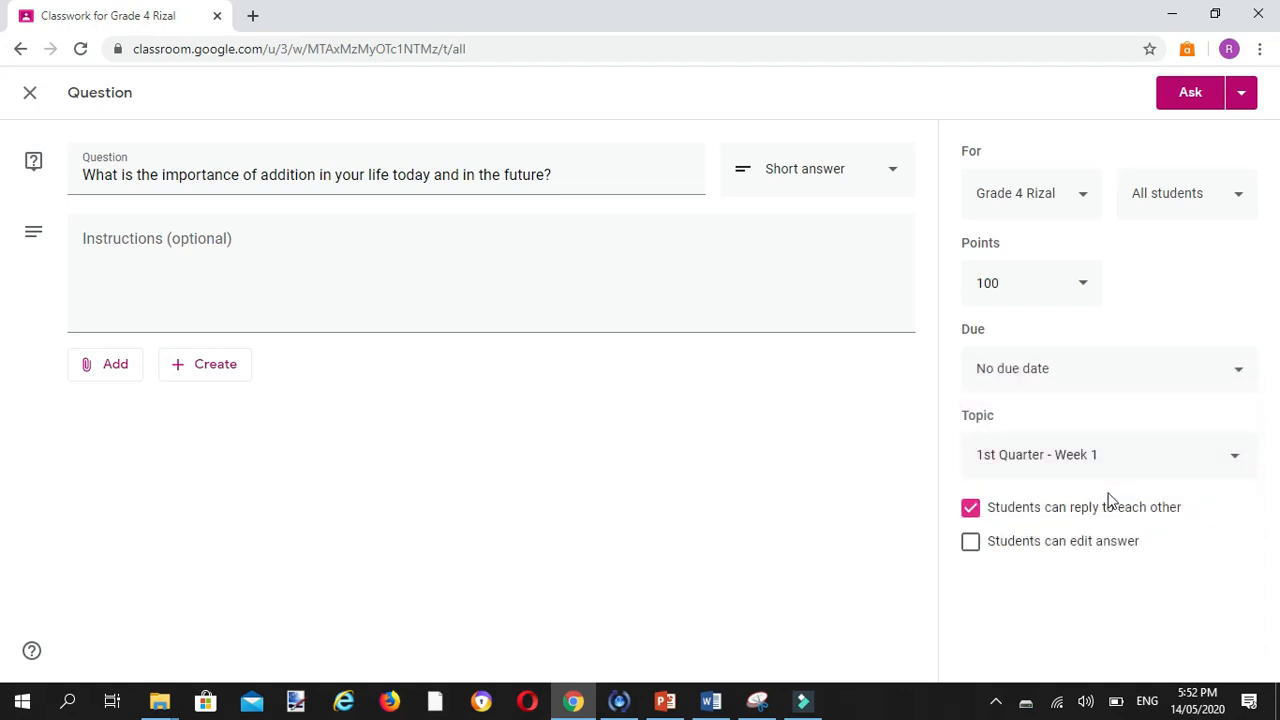
{"action": "left_click", "coordinate": [971, 512]}
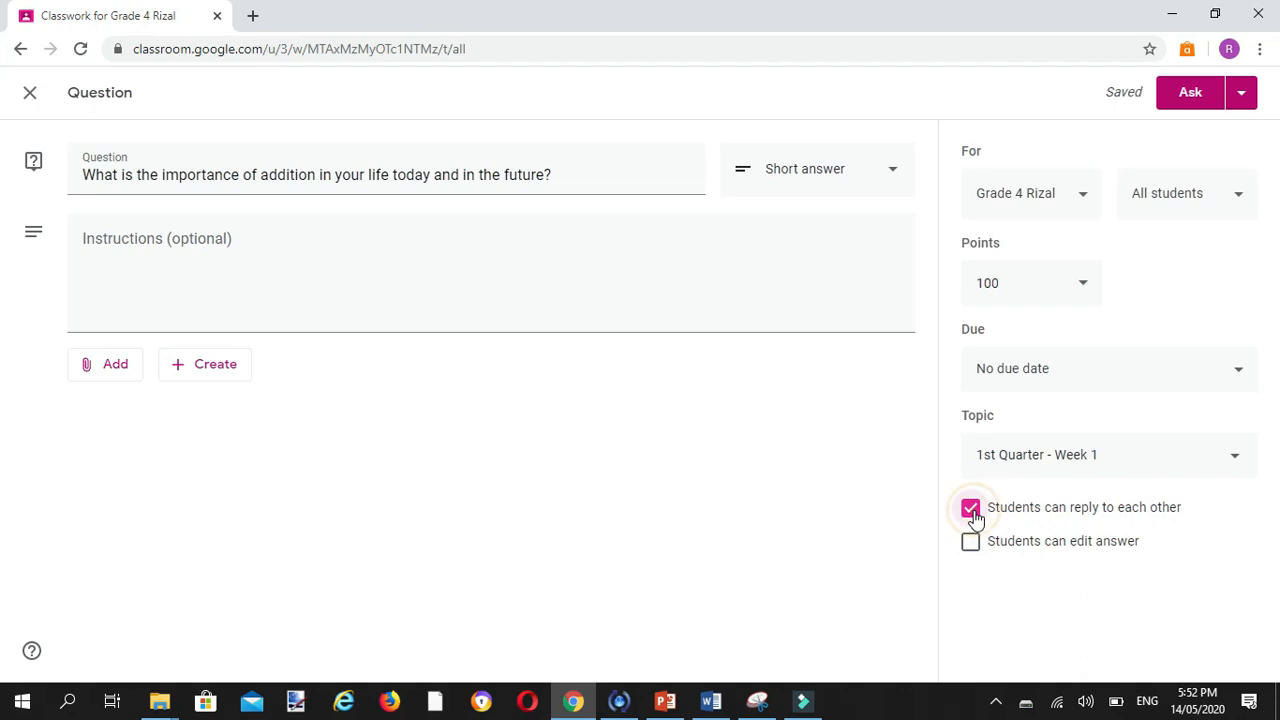
{"action": "left_click", "coordinate": [972, 512]}
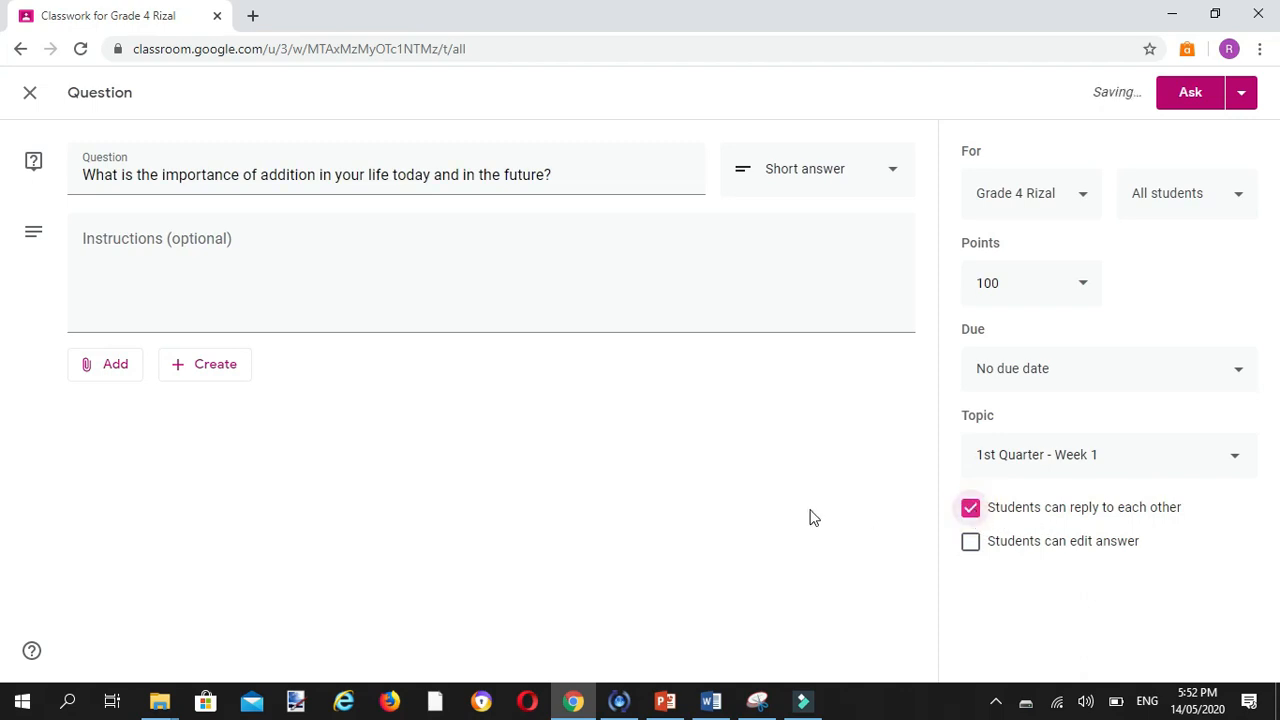
{"action": "left_click", "coordinate": [974, 553]}
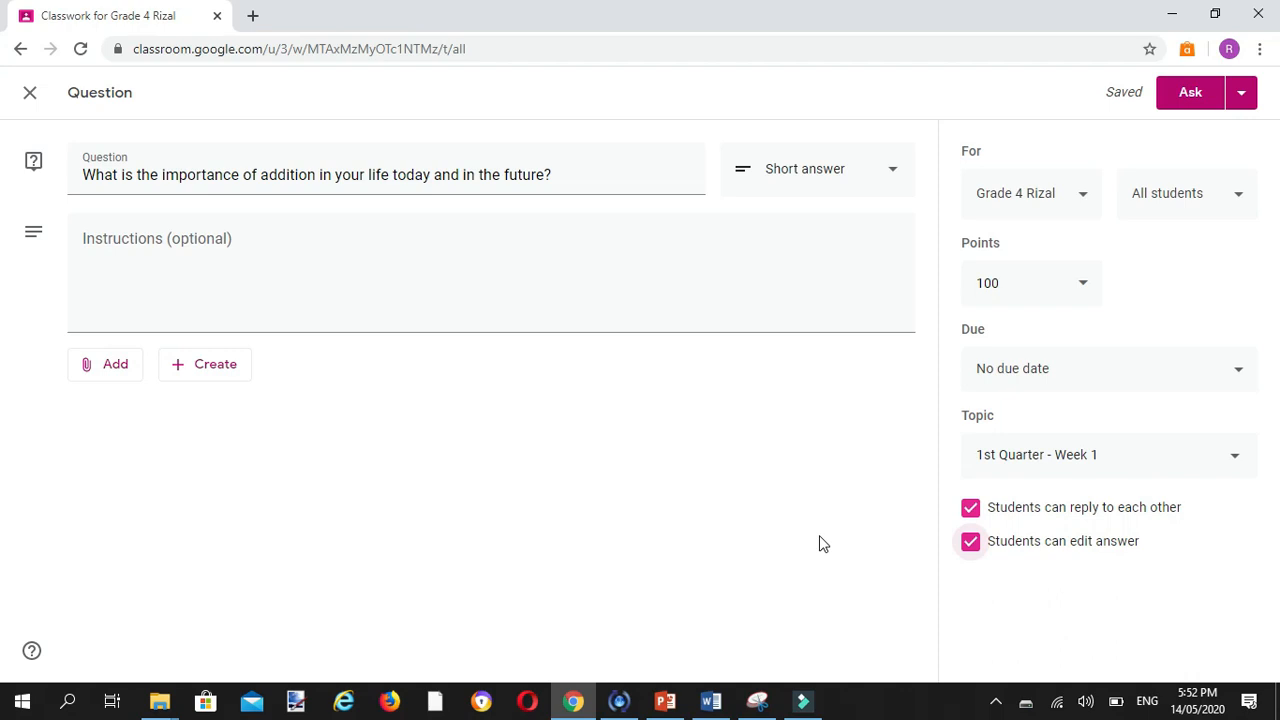
{"action": "left_click", "coordinate": [971, 543]}
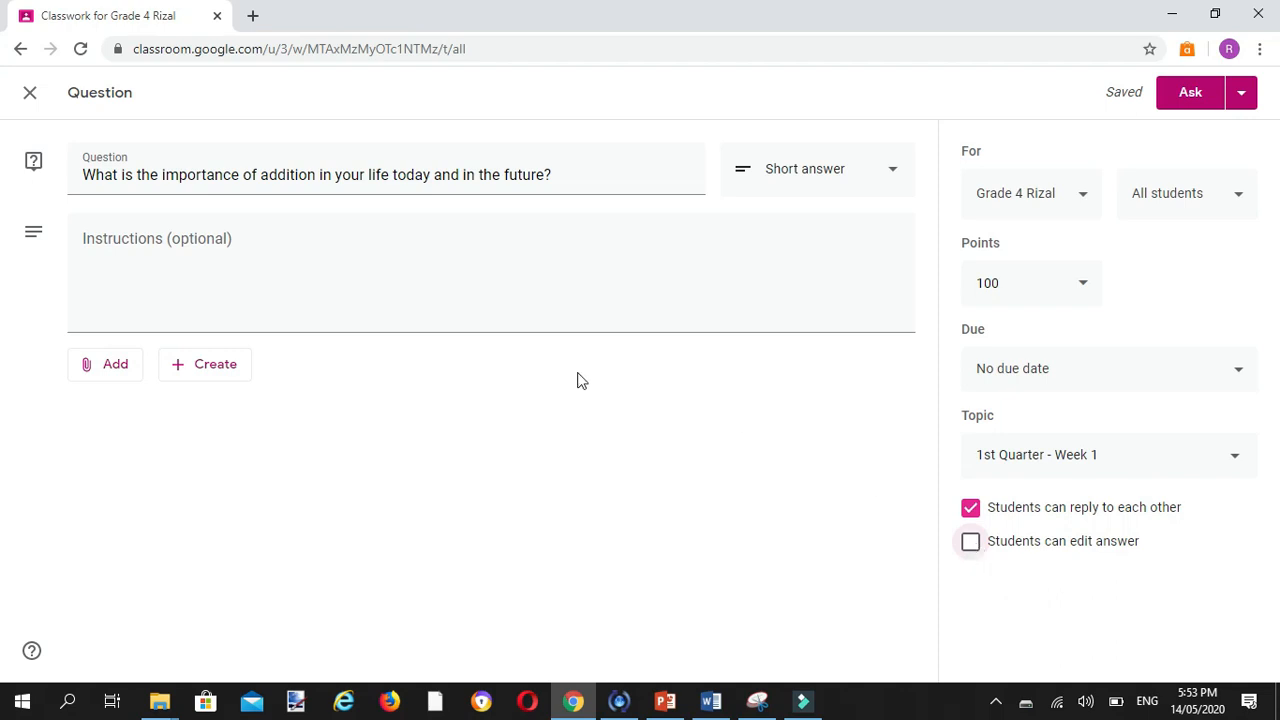
Step: Post the question to the class and show only the 1st Quarter - Week 1 topic
{"action": "left_click", "coordinate": [1192, 100]}
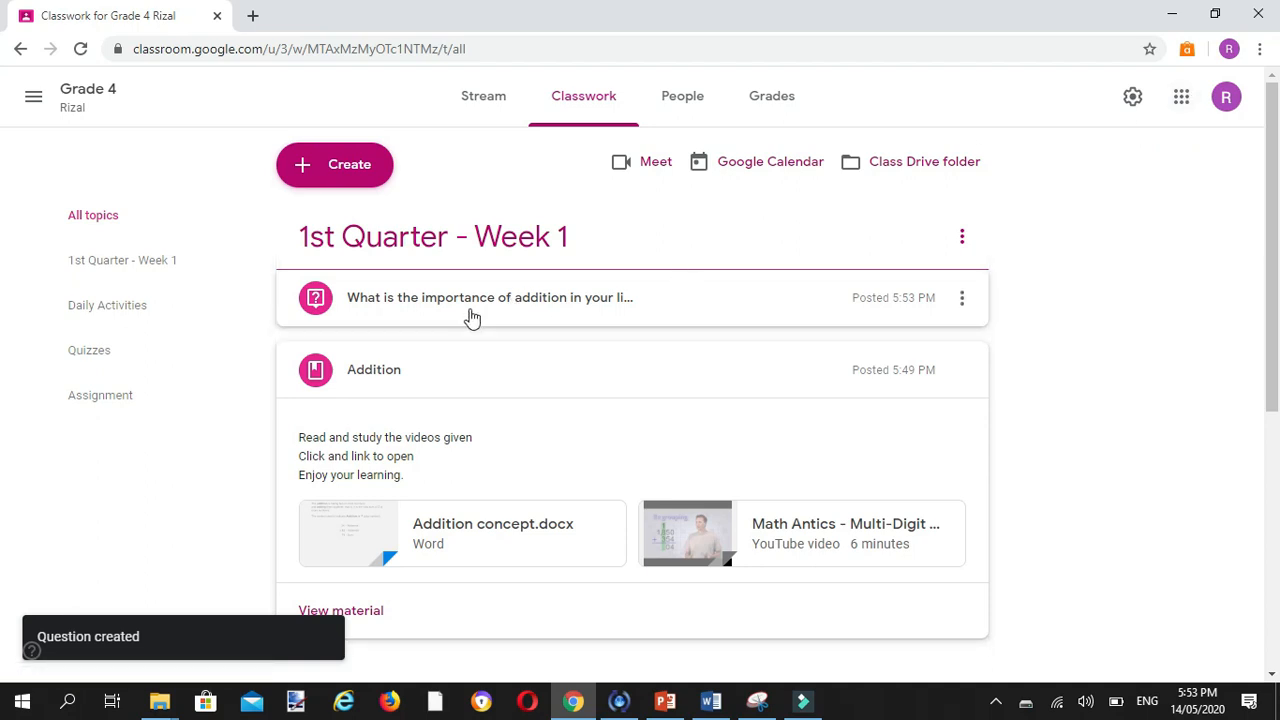
{"action": "left_click", "coordinate": [120, 268]}
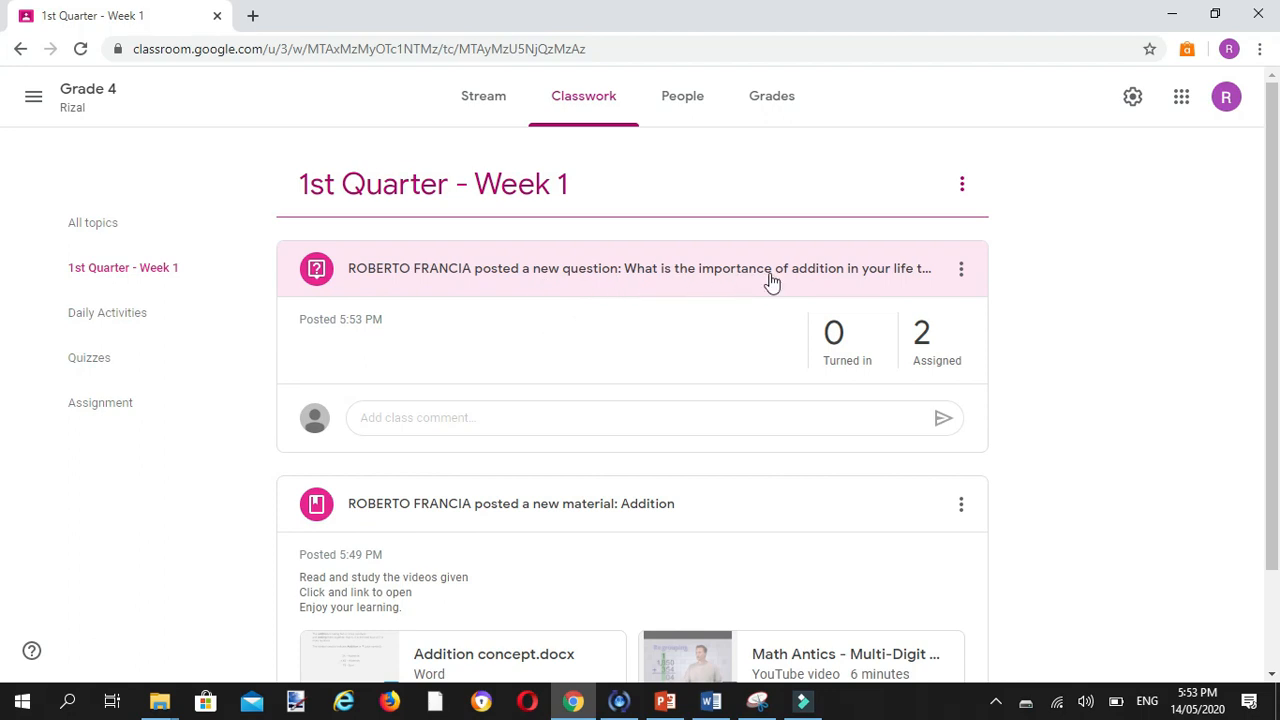
Step: Look over the posted question's comment field, the Addition material's details page, and the topics on the full classwork page
{"action": "left_click", "coordinate": [472, 417]}
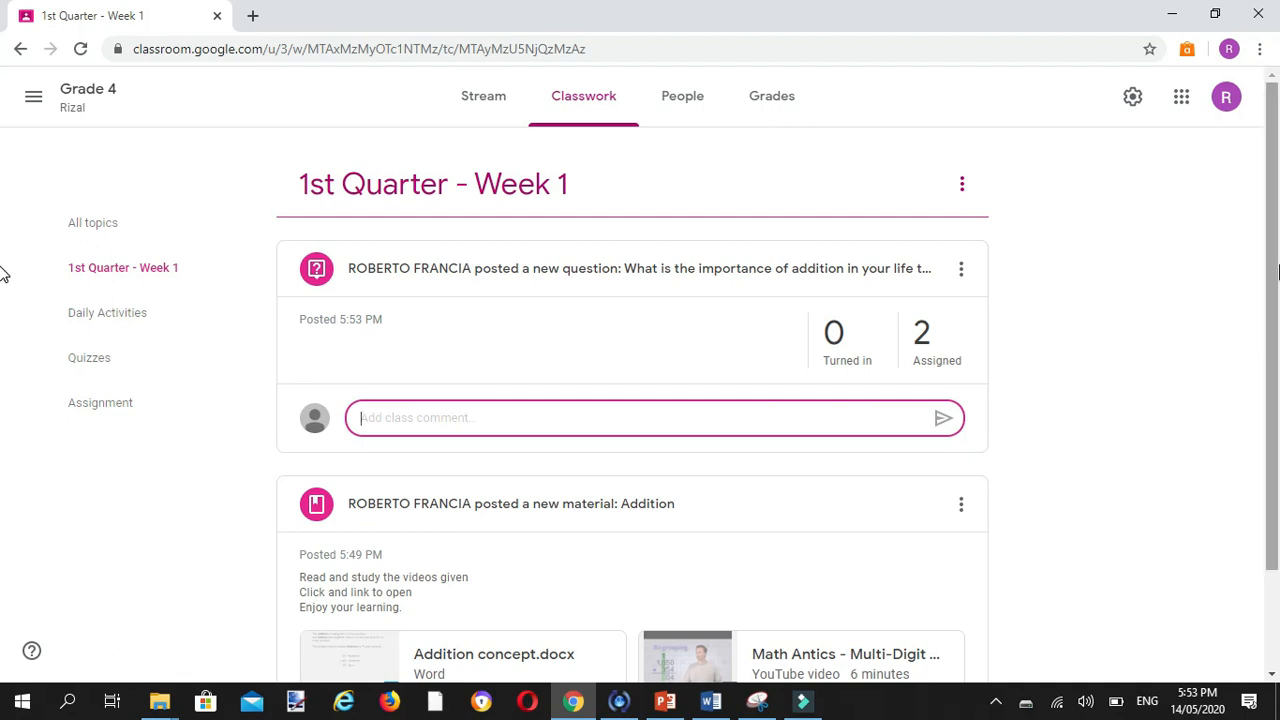
{"action": "left_click_drag", "start_coordinate": [1275, 268], "coordinate": [1275, 401]}
{"action": "left_click", "coordinate": [795, 401]}
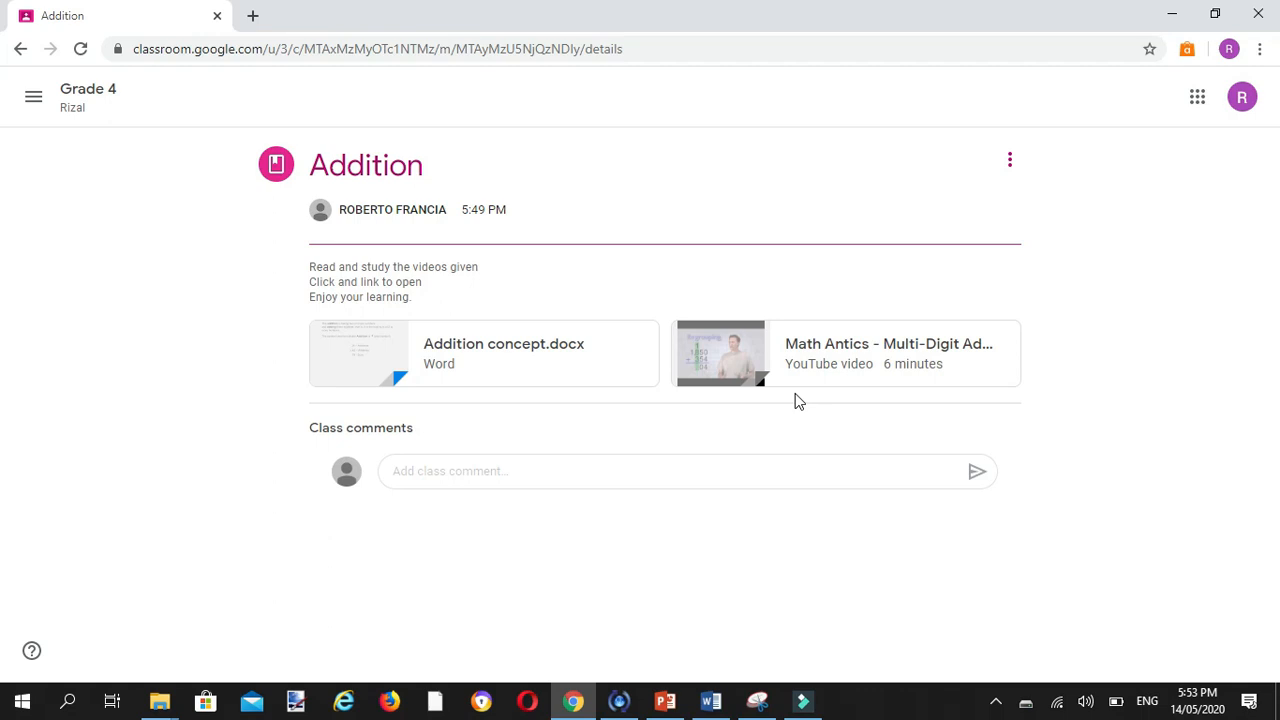
{"action": "left_click", "coordinate": [86, 117]}
{"action": "left_click_drag", "start_coordinate": [1266, 380], "coordinate": [1270, 237]}
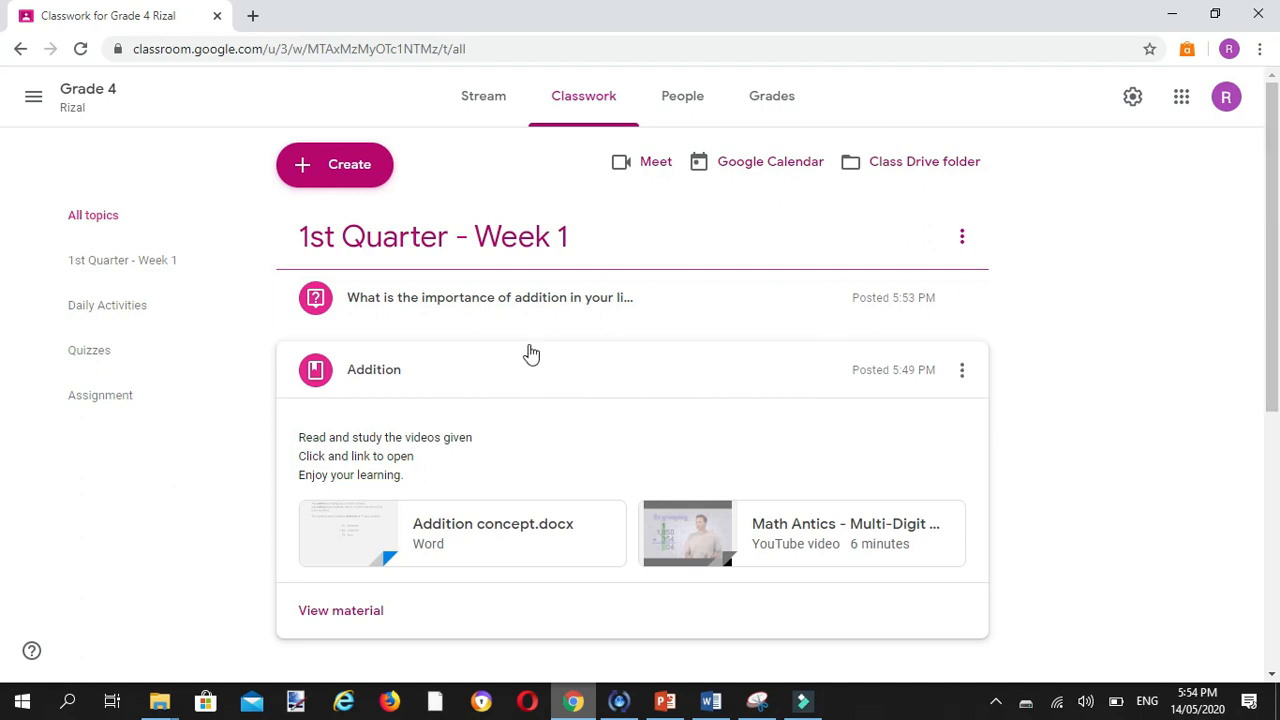
{"action": "left_click_drag", "start_coordinate": [1270, 303], "coordinate": [1237, 523]}
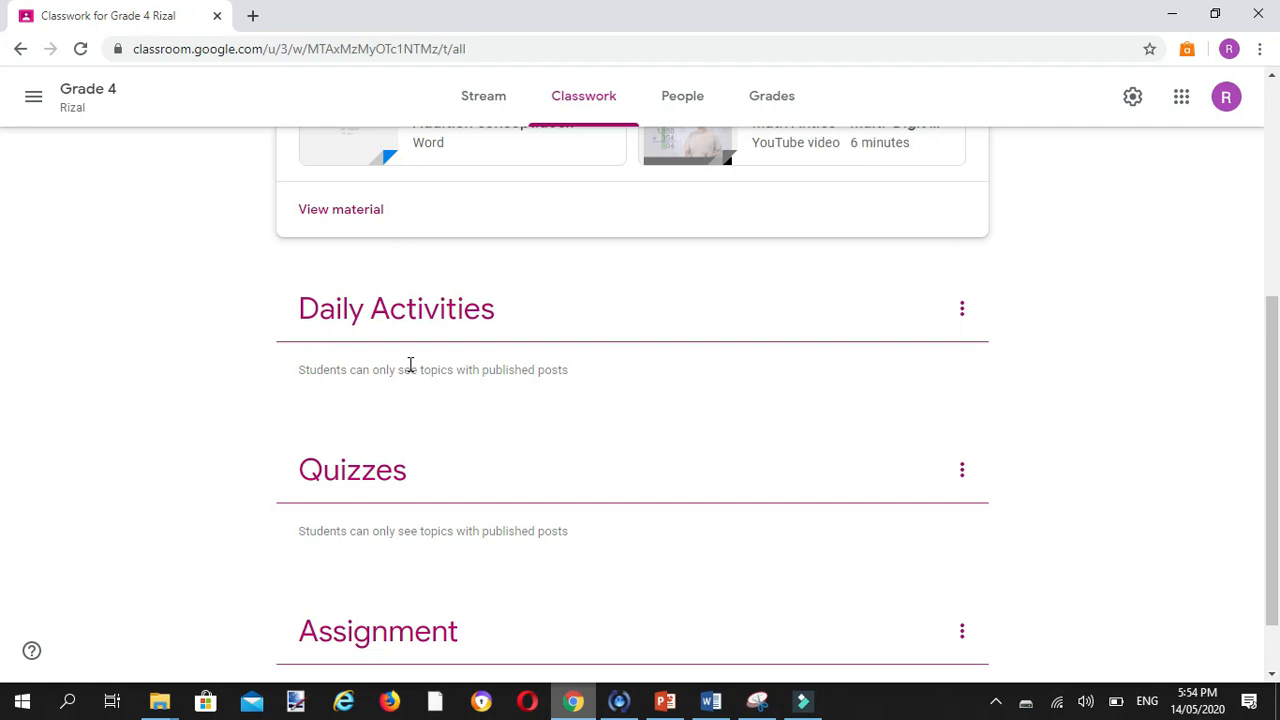
{"action": "left_click", "coordinate": [385, 530]}
{"action": "left_click_drag", "start_coordinate": [1268, 457], "coordinate": [1275, 263]}
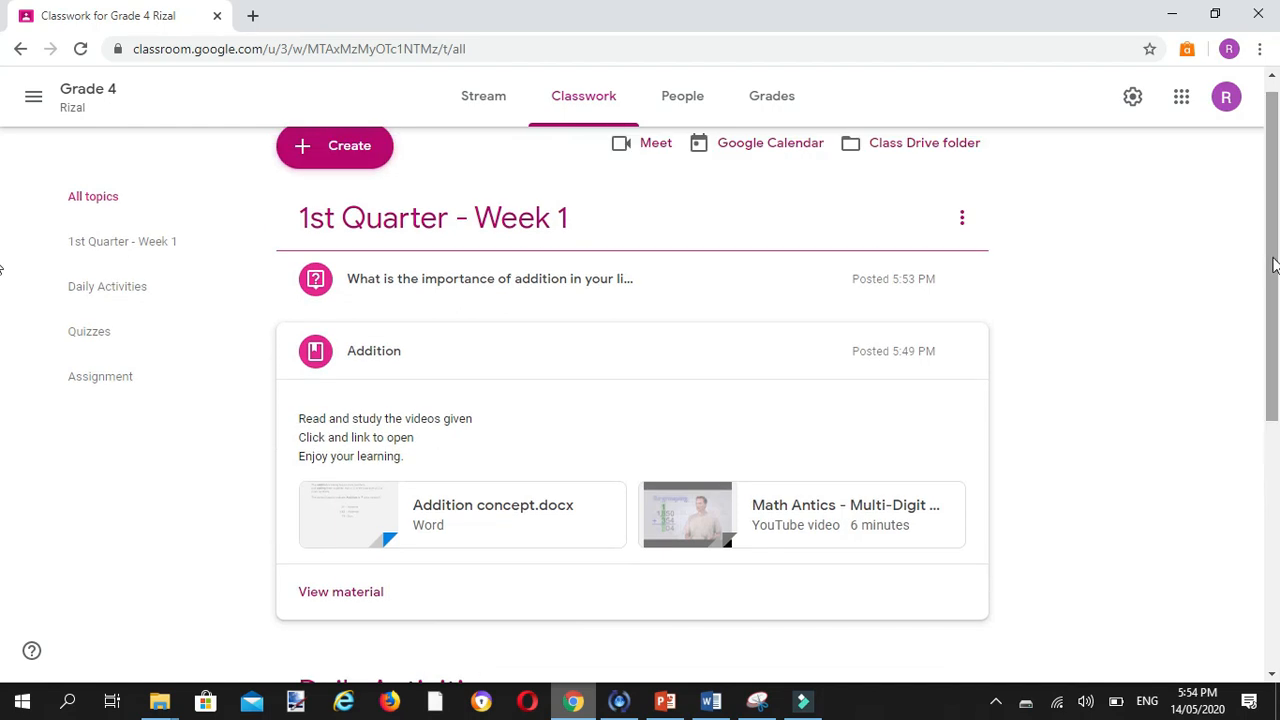